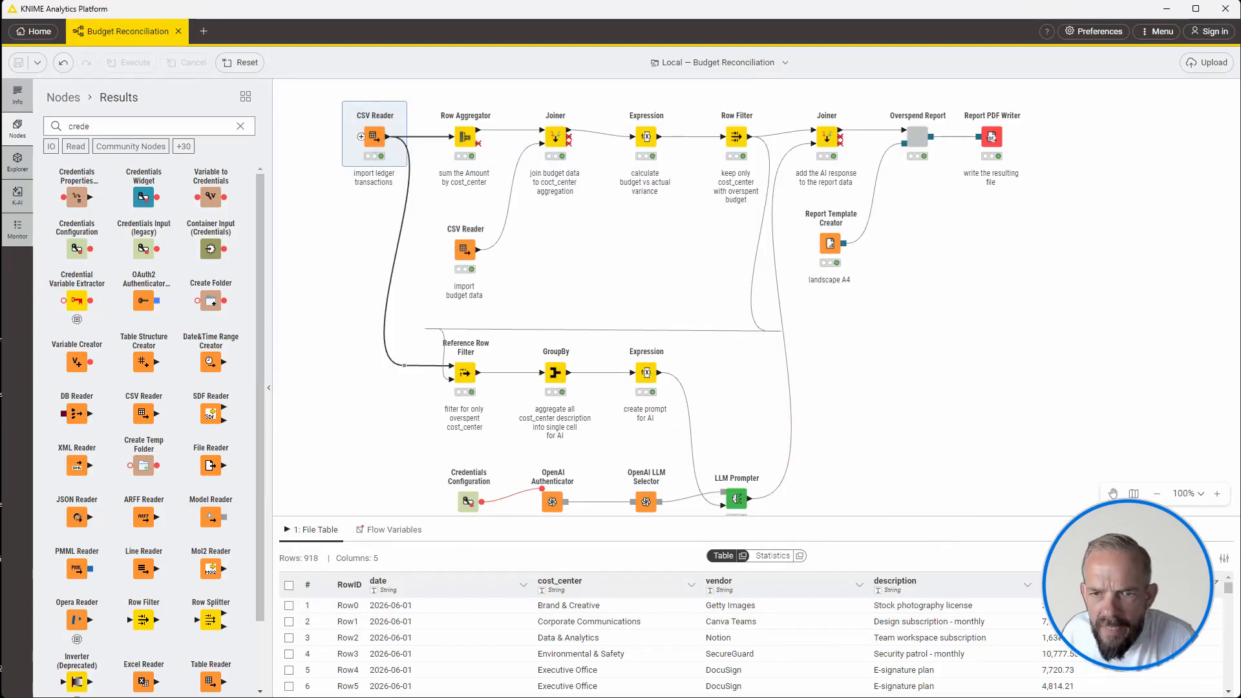
drag(631, 249, 397, 138)
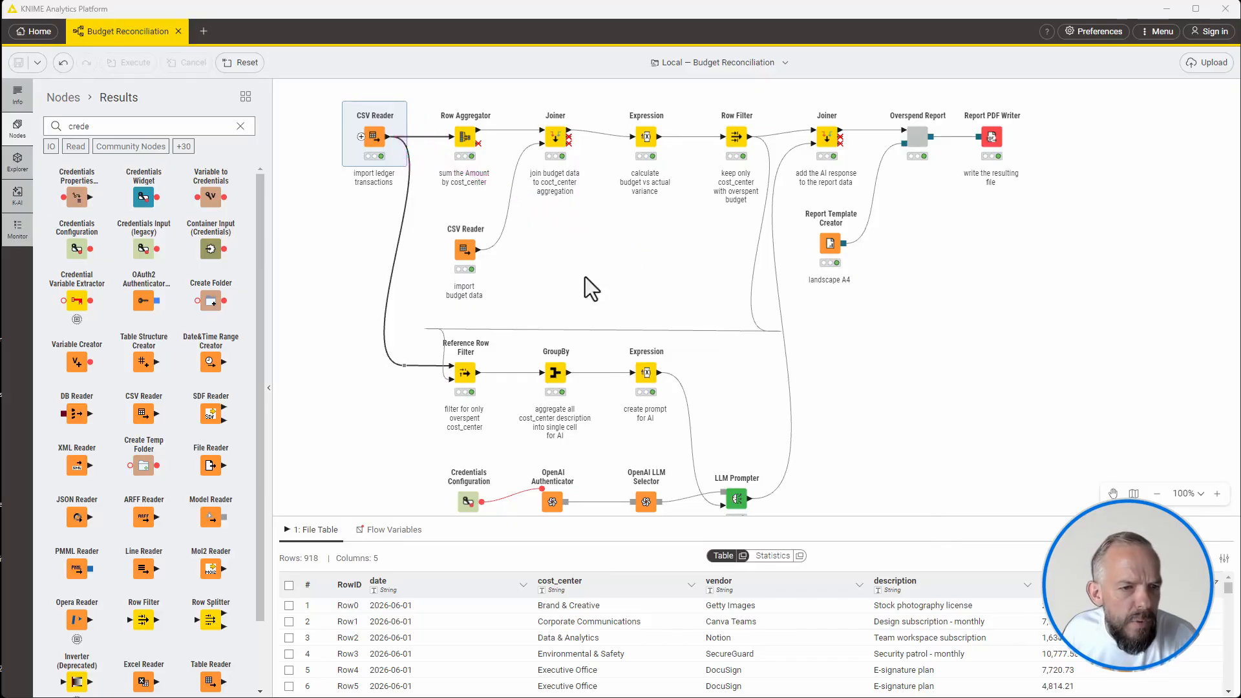
mouse_move(895, 328)
mouse_down()
mouse_move(759, 546)
mouse_move(770, 568)
mouse_move(877, 576)
mouse_up()
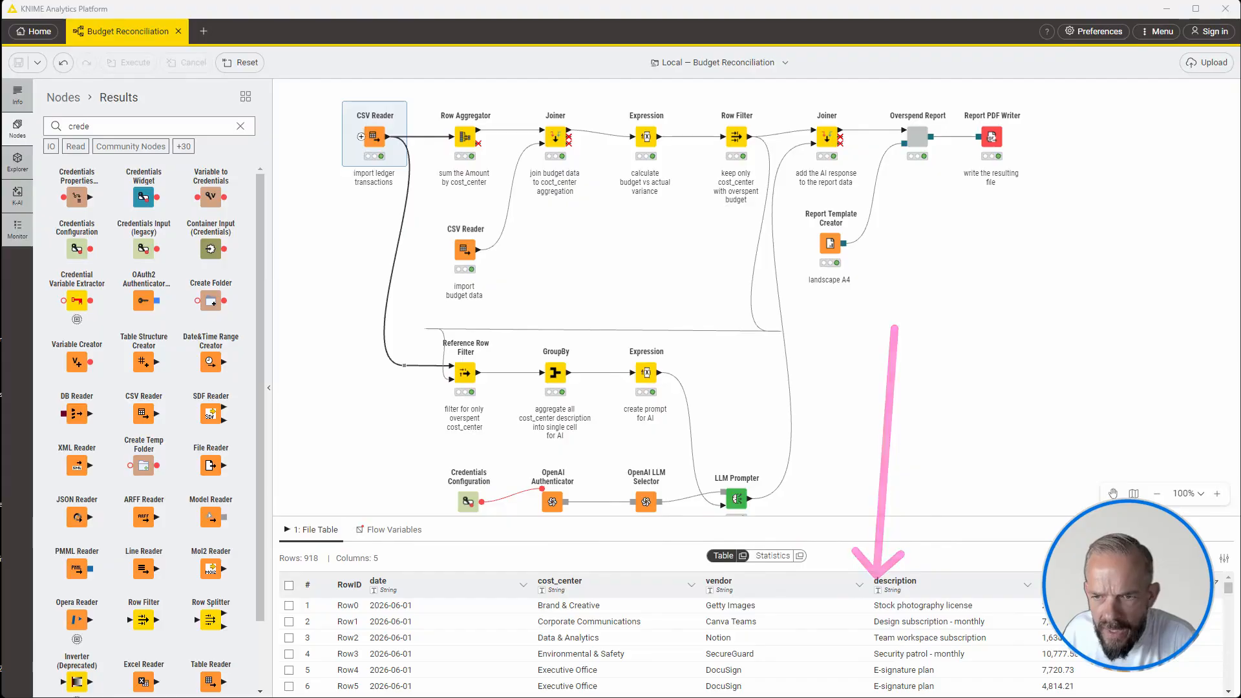
Examine the Row Aggregator's settings for summing ledger amounts by cost center, and view the budget CSV Reader's output table
click(464, 144)
click(441, 100)
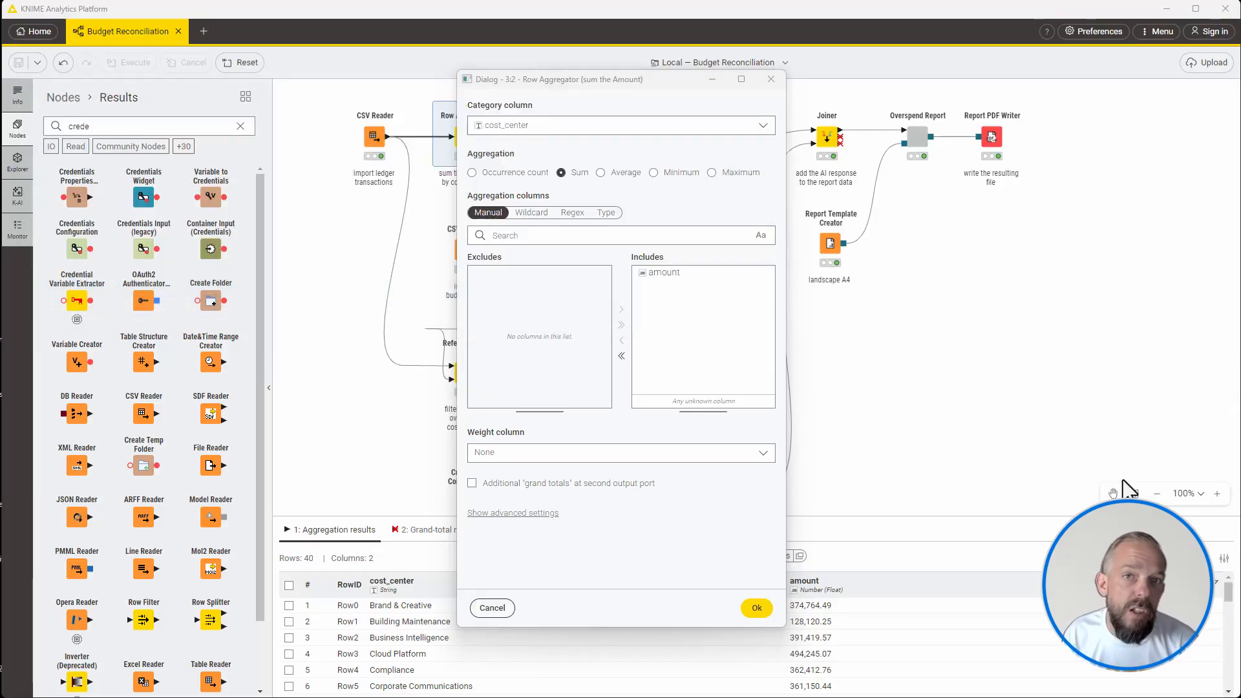
click(771, 79)
click(466, 253)
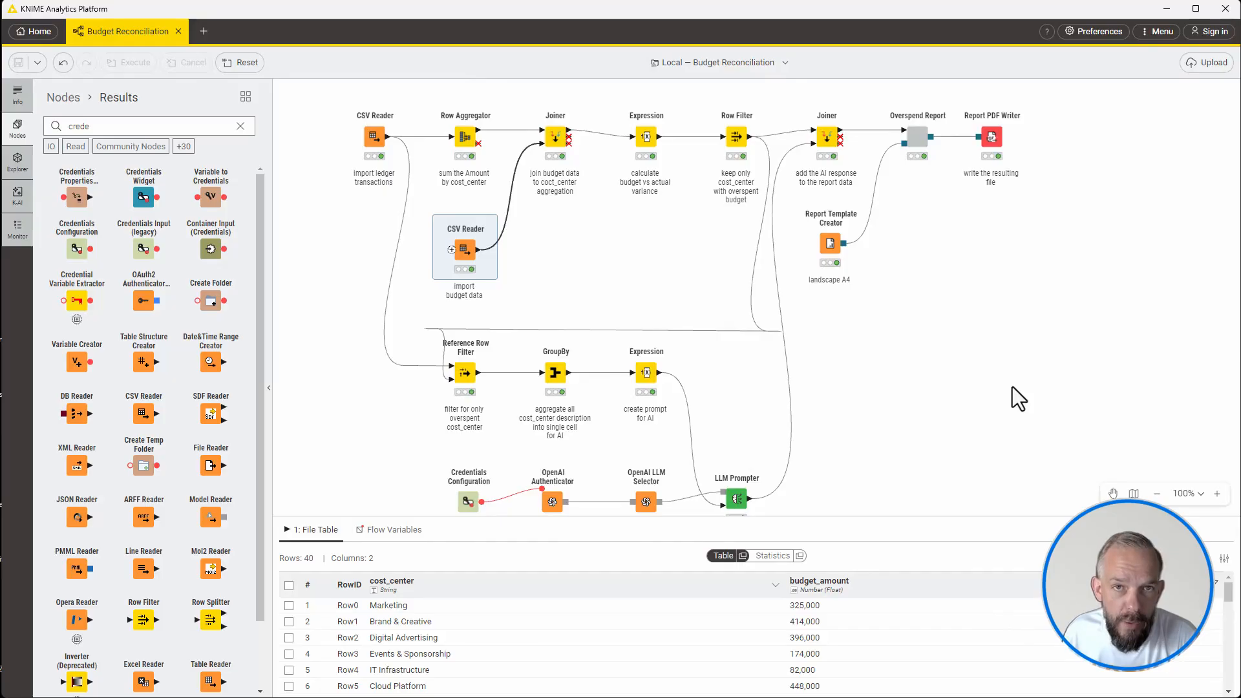
Inspect the Joiner that combines budget and ledger totals, and review the variance formula in the Expression node after it
double_click(557, 137)
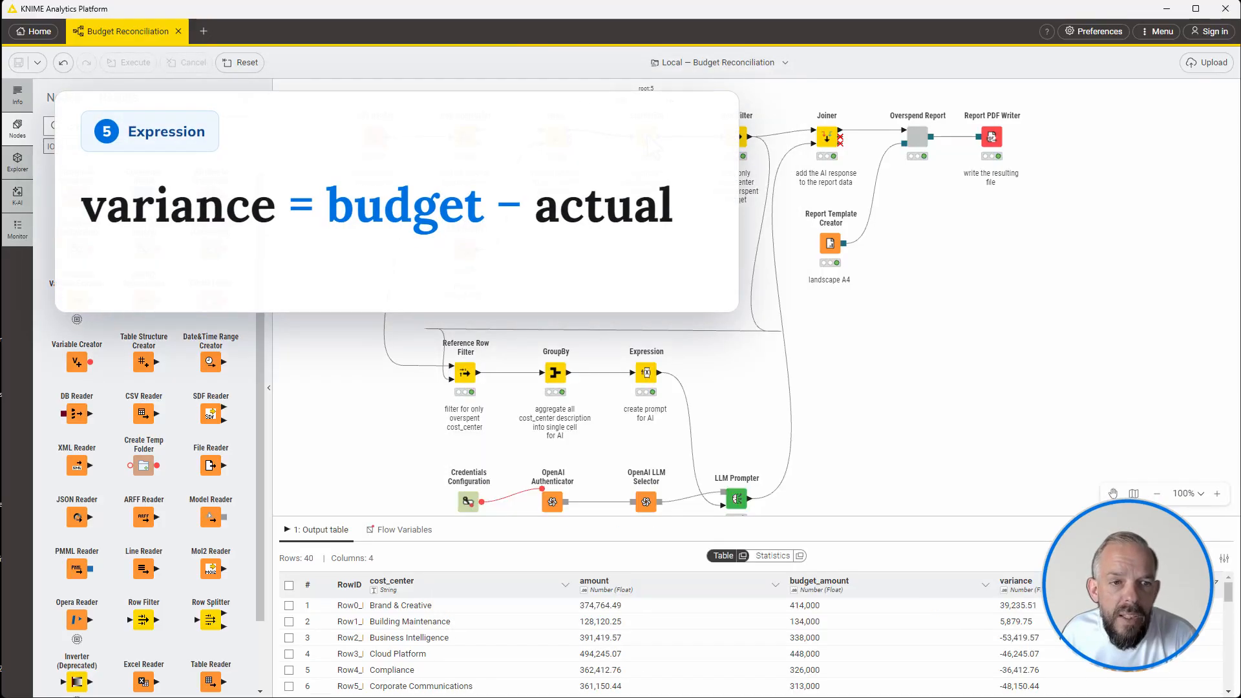
double_click(650, 142)
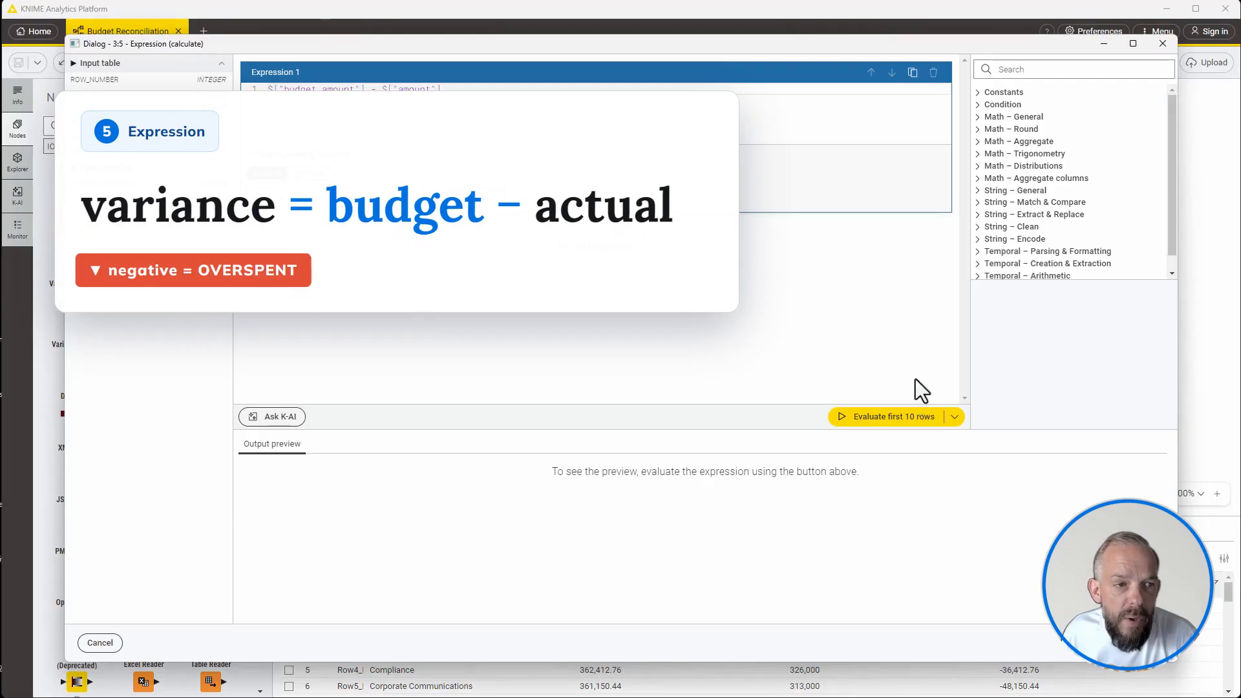
click(1160, 49)
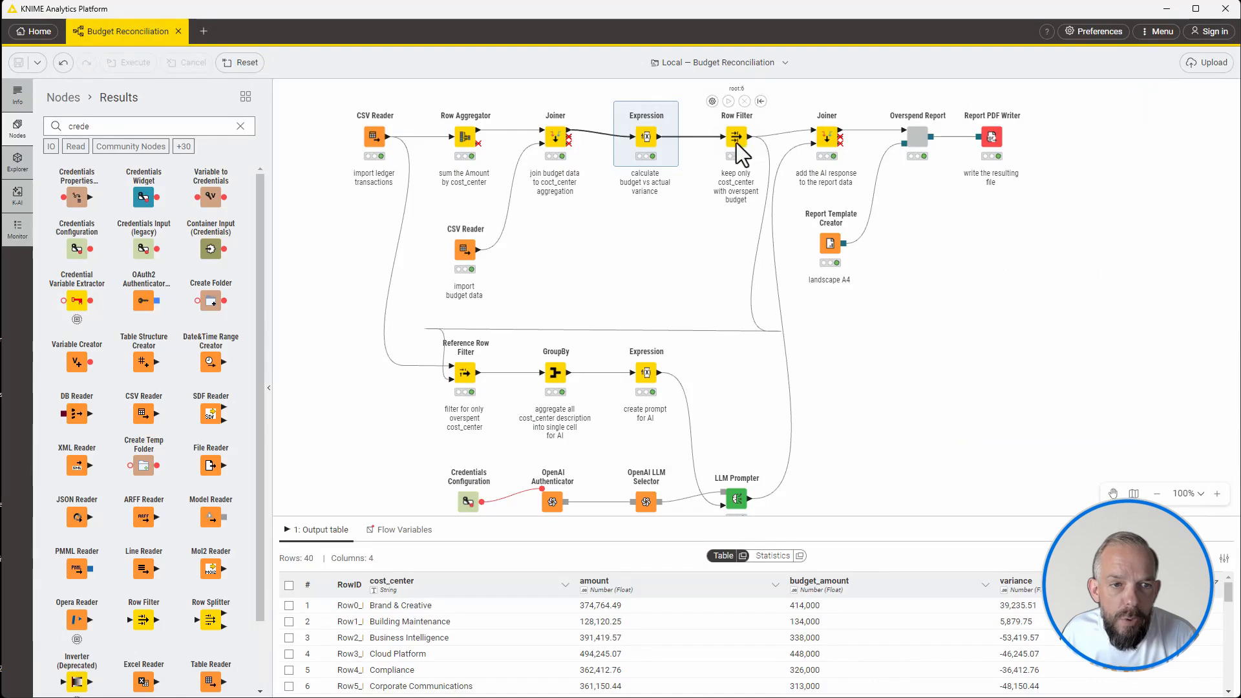
Review the Row Filter's criterion for overspent cost centers and look through its table of included rows
double_click(735, 139)
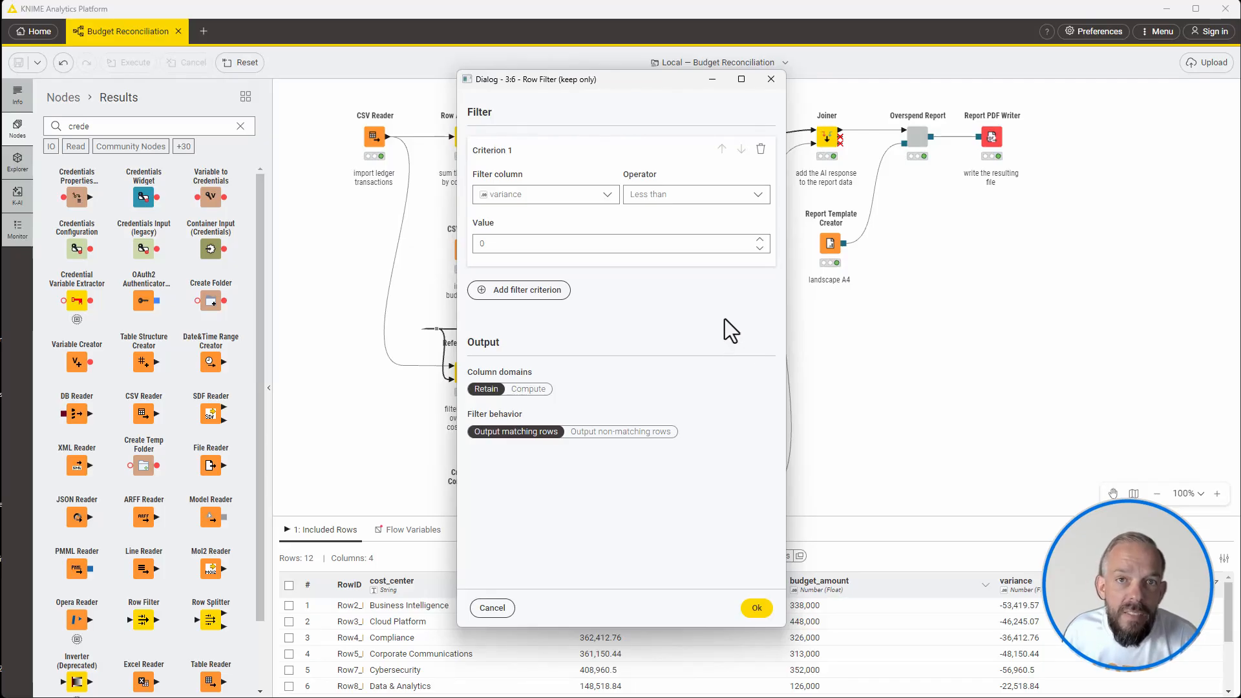
click(771, 80)
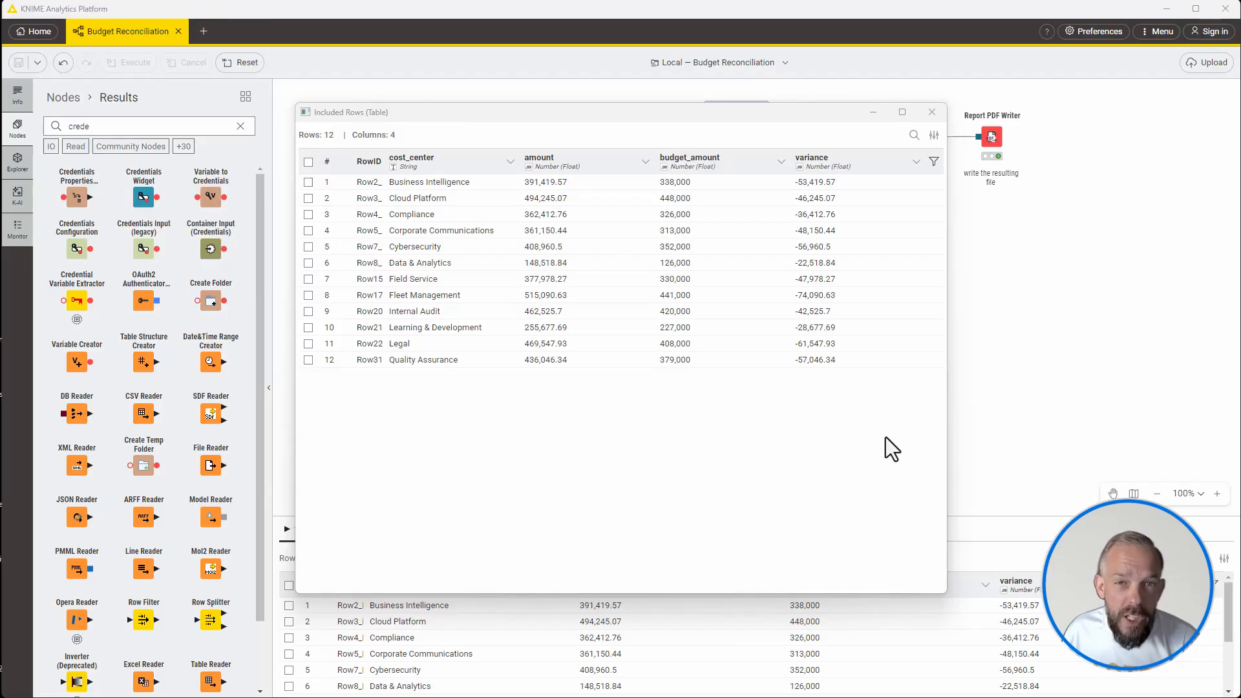
click(932, 112)
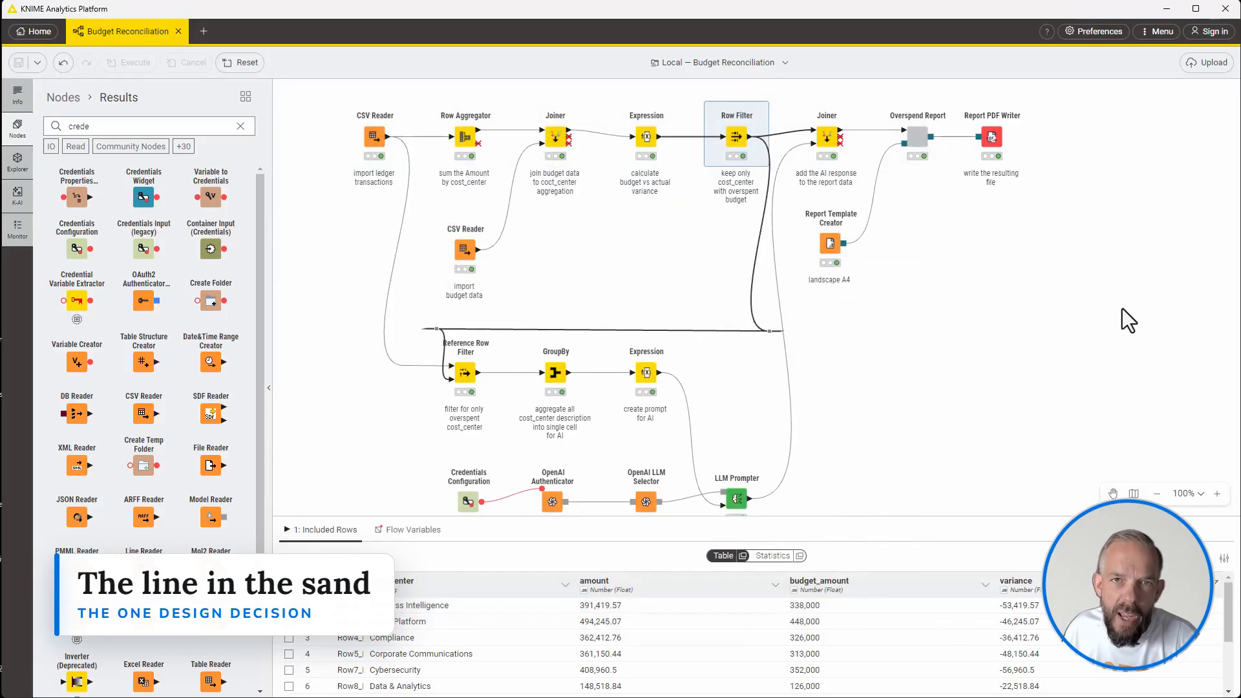
Look over the AI branch of the workflow and view the Reference Row Filter's output of transactions from overspent cost centers
scroll(1128, 288, down, 2)
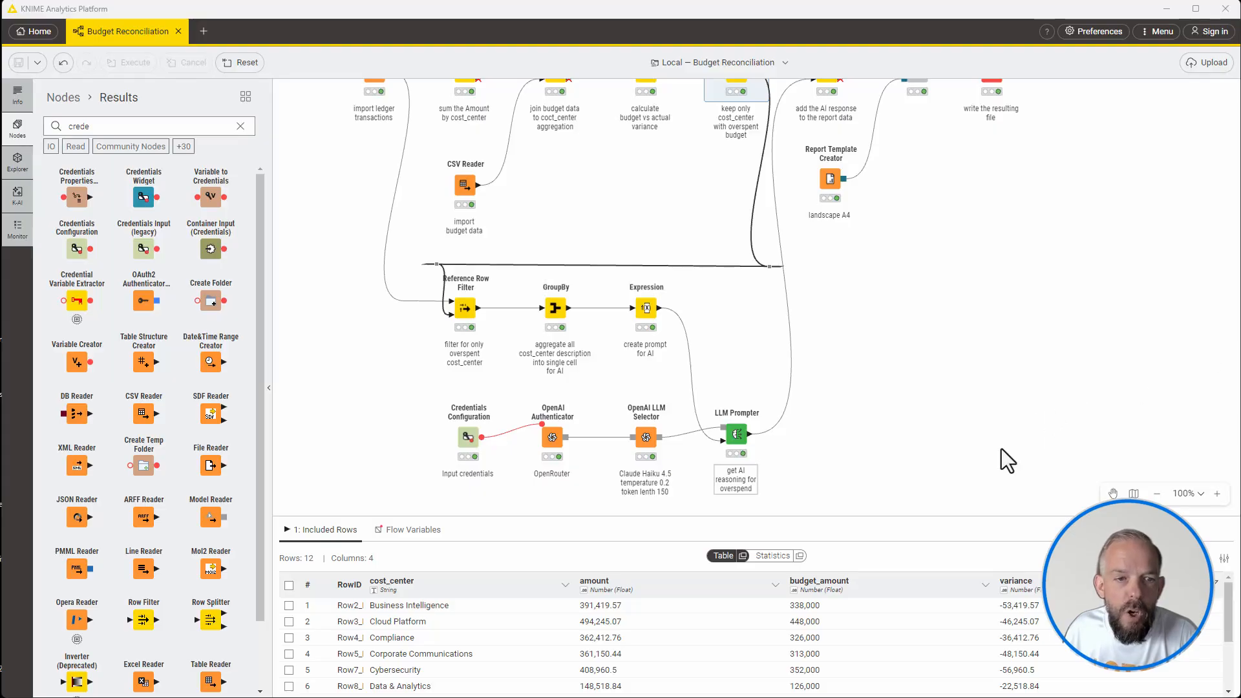
scroll(991, 448, up, 2)
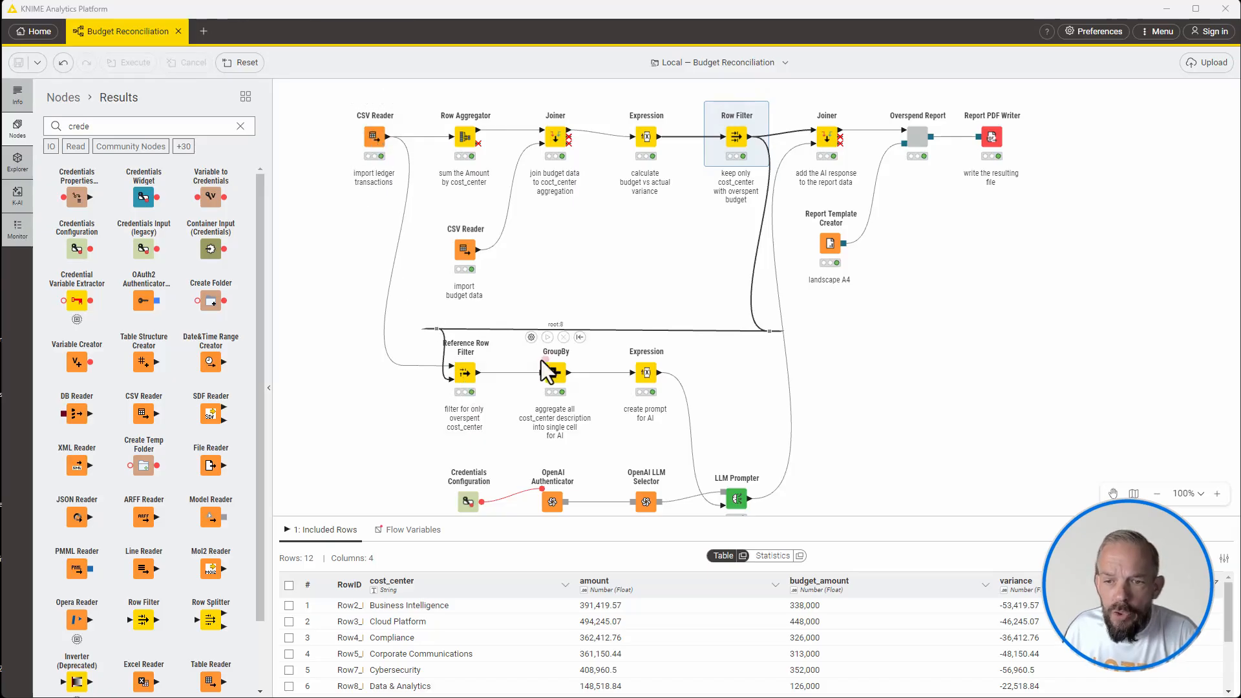
click(465, 377)
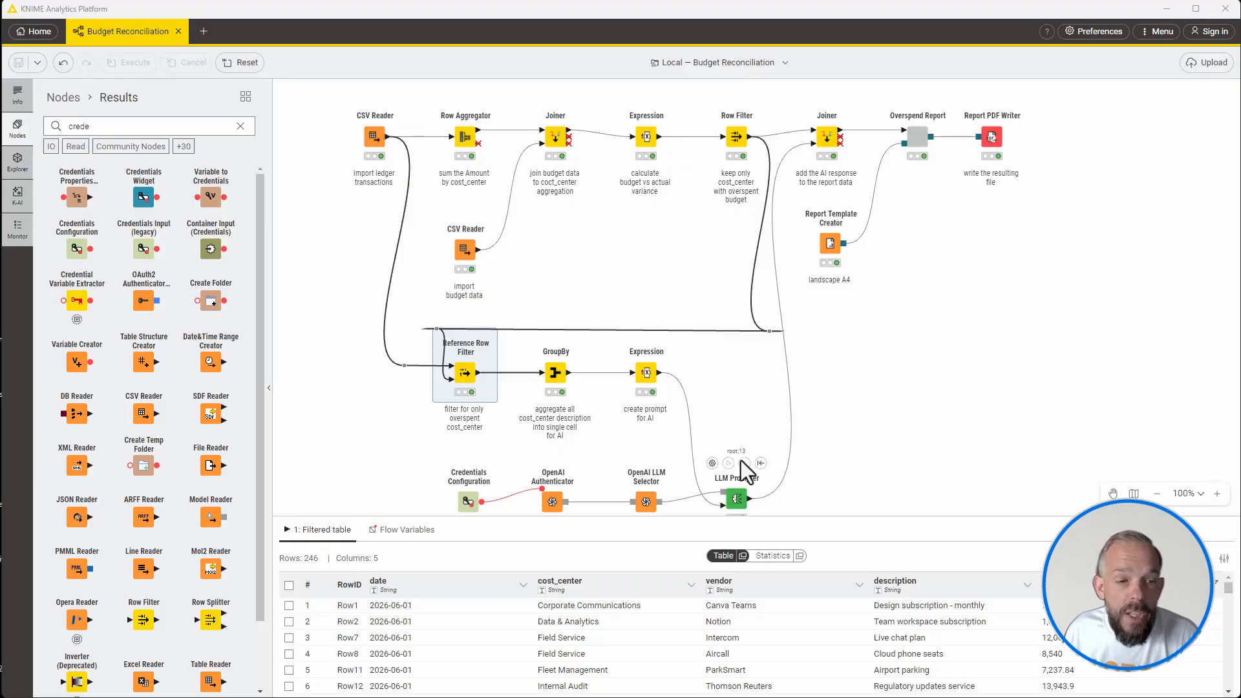
Examine the GroupBy node's grouping column and its manual aggregation of the transaction descriptions, leaving the settings as they are
double_click(560, 375)
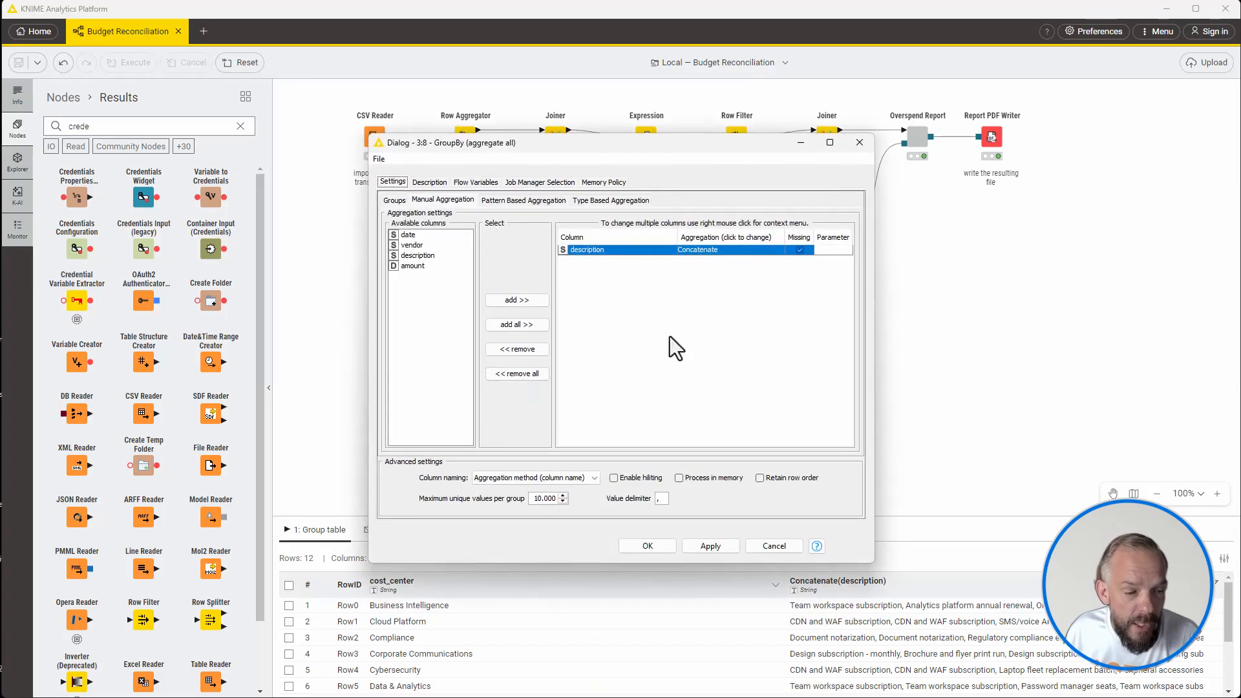
click(393, 200)
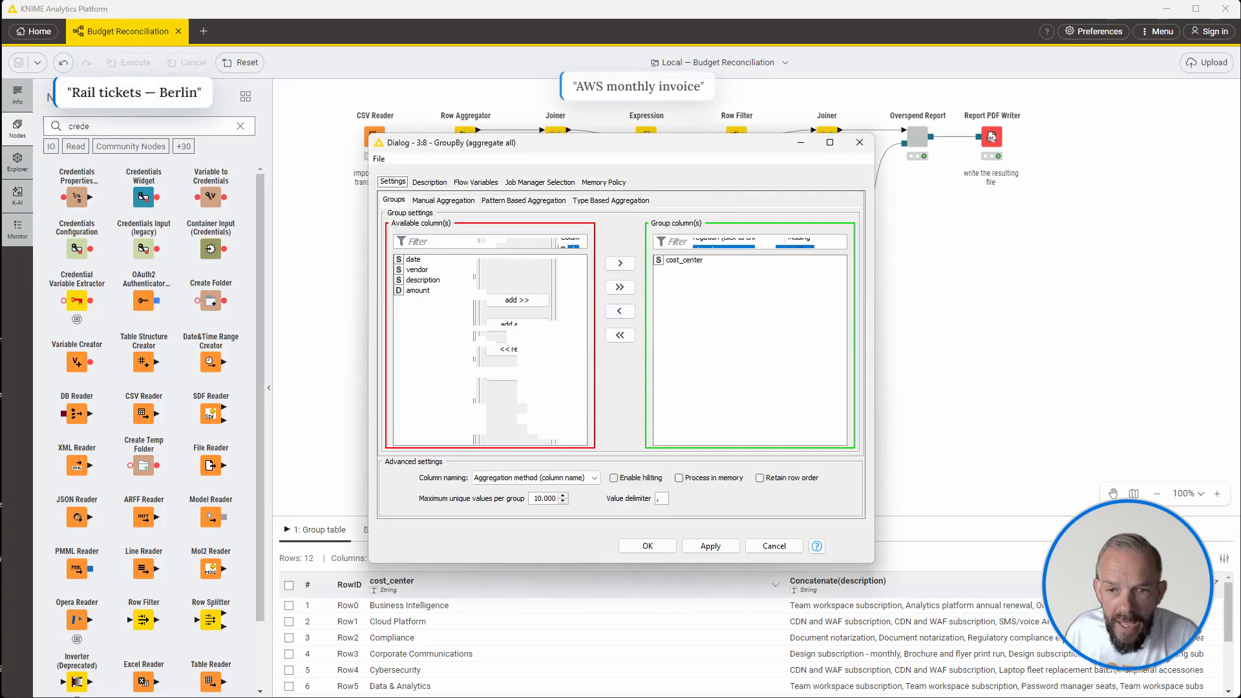
drag(691, 371, 676, 275)
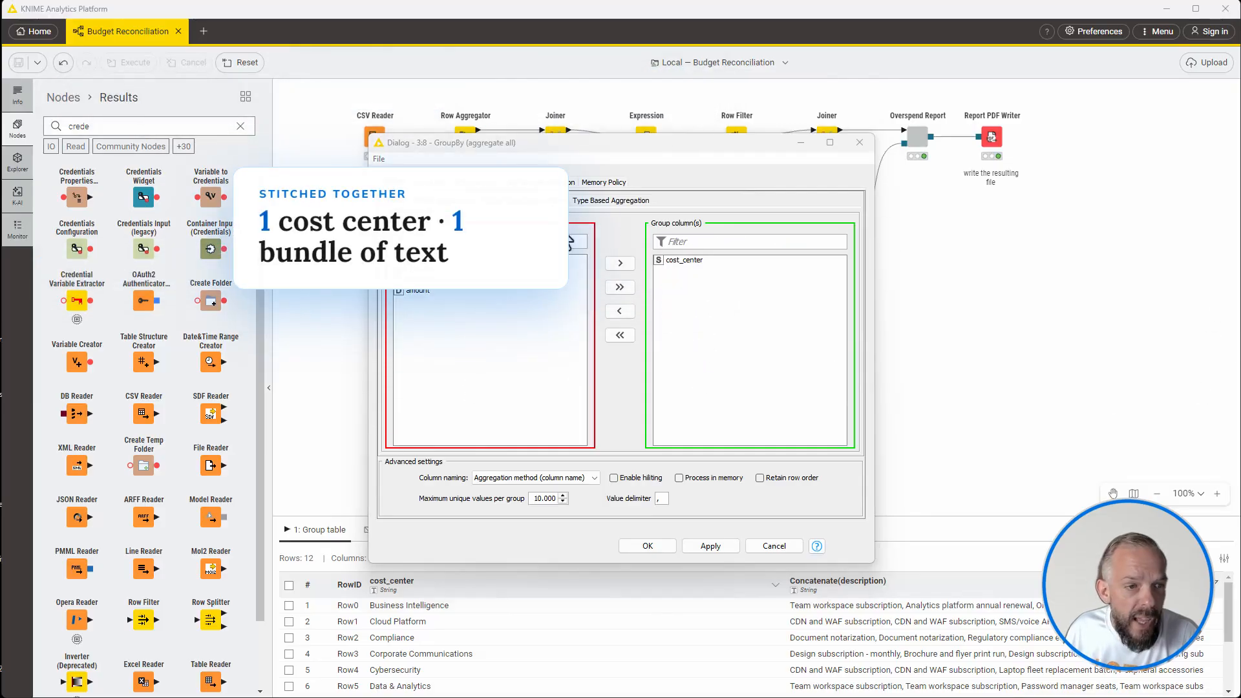
click(456, 200)
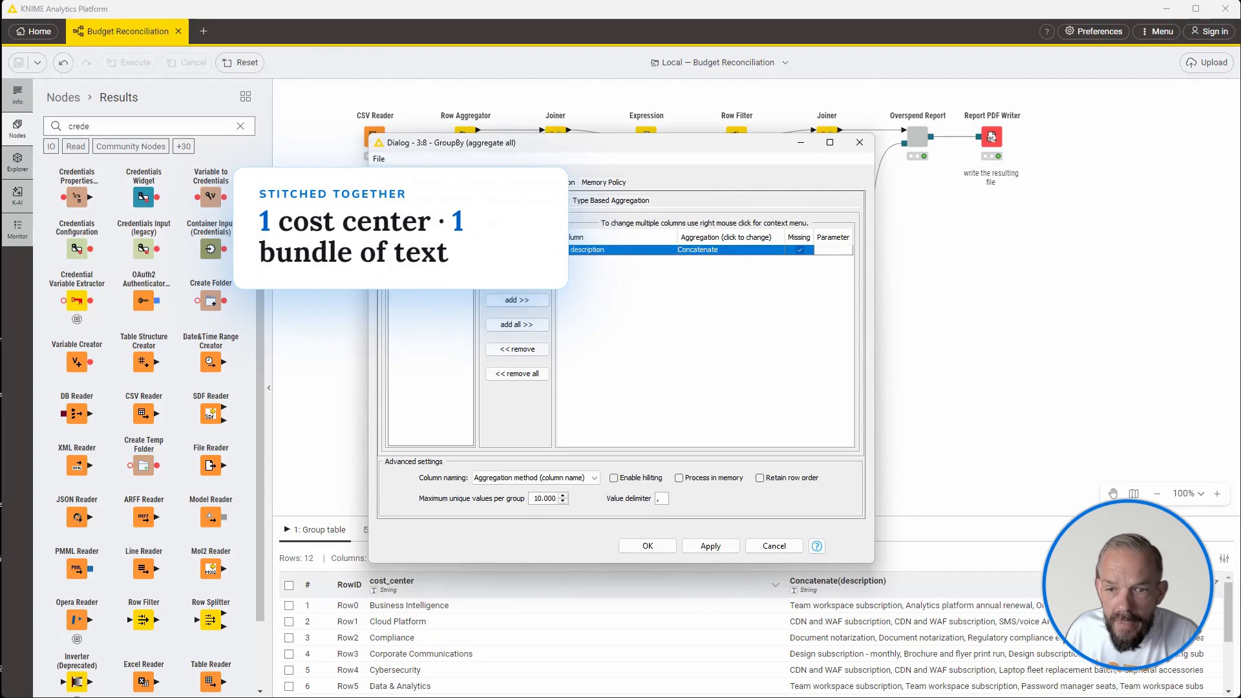
drag(739, 424, 712, 268)
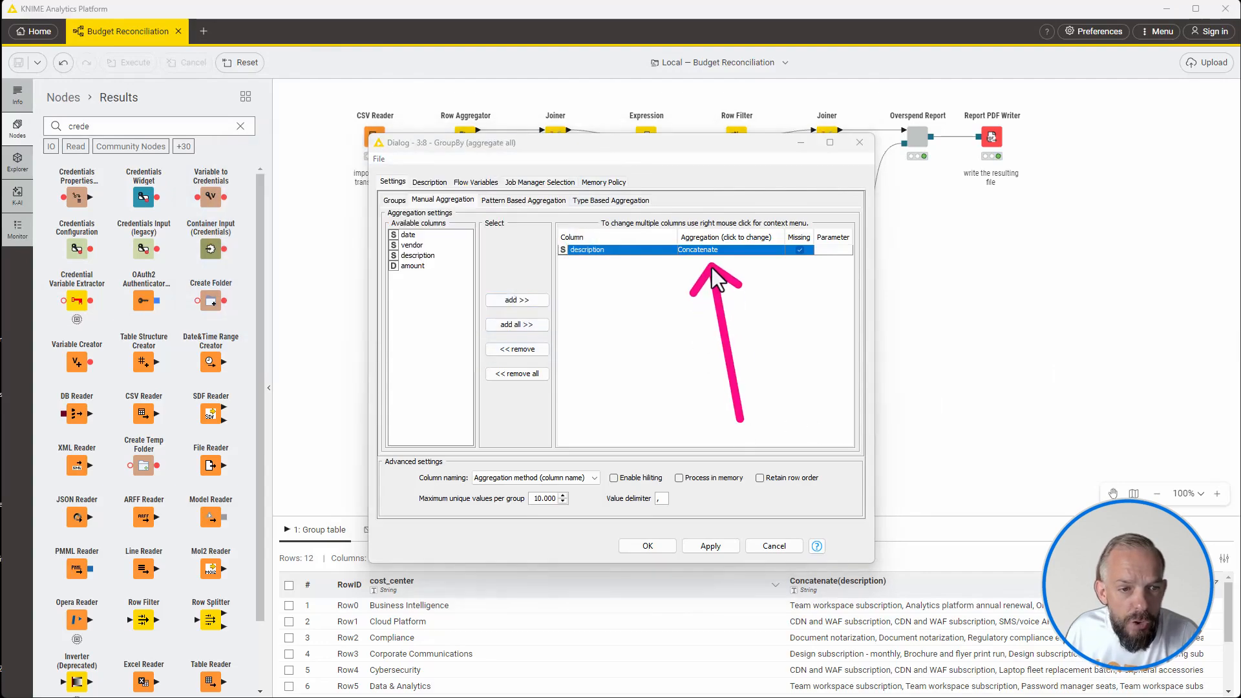
drag(624, 405, 584, 261)
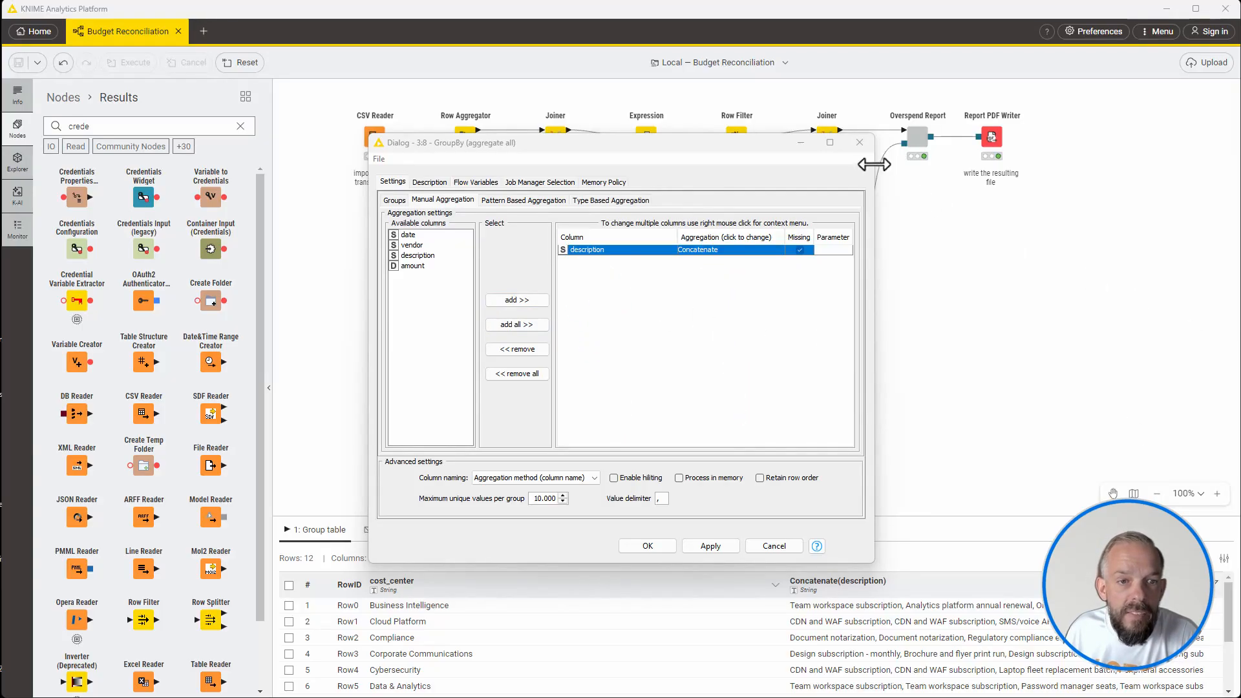
click(859, 142)
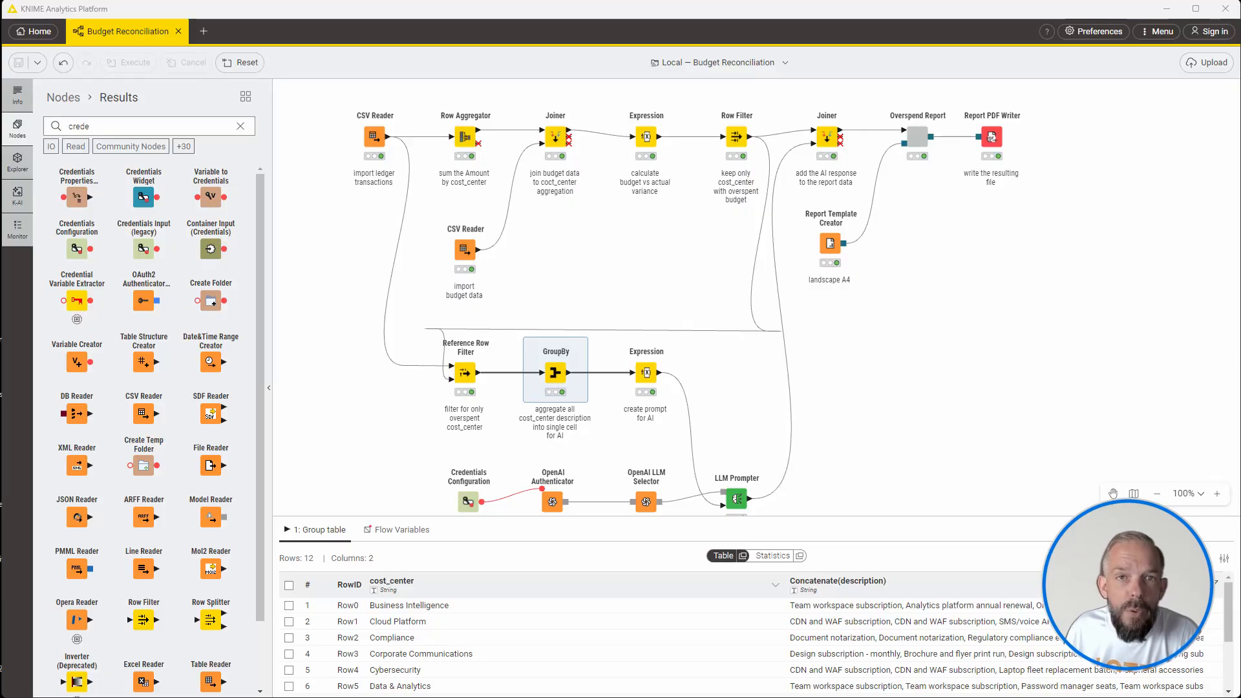
Evaluate the AI prompt Expression on the first 10 rows and read the resulting Prompt column in the preview
double_click(646, 373)
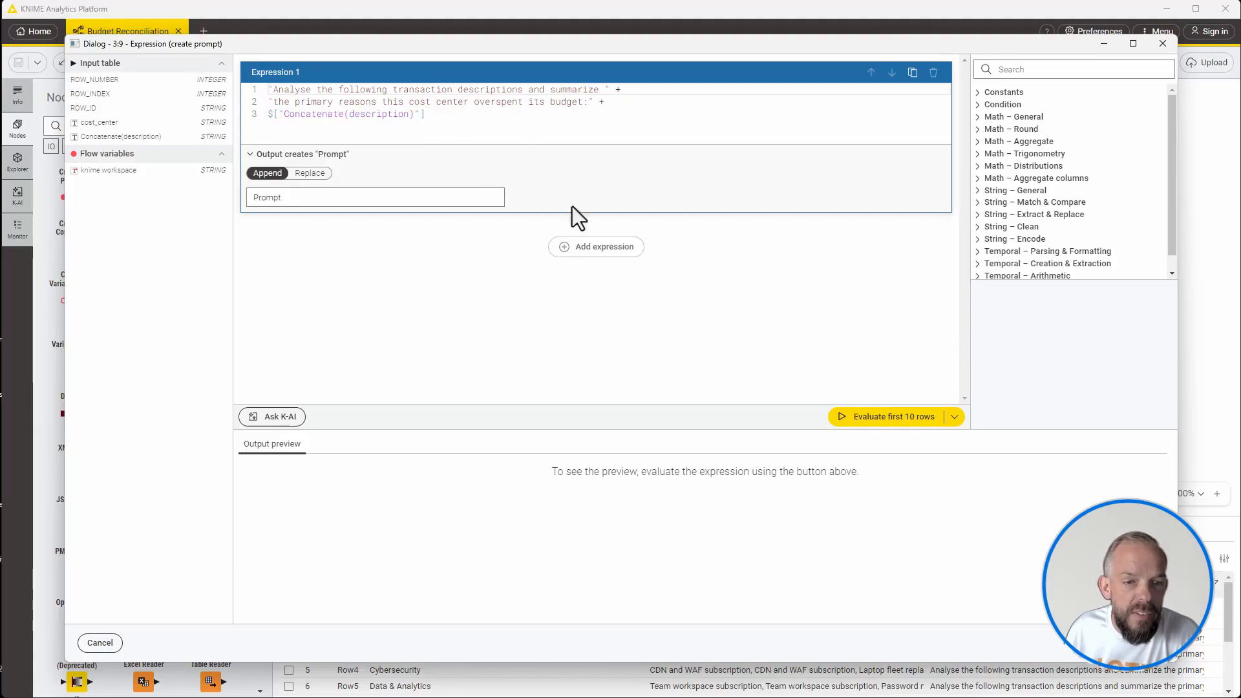
click(891, 419)
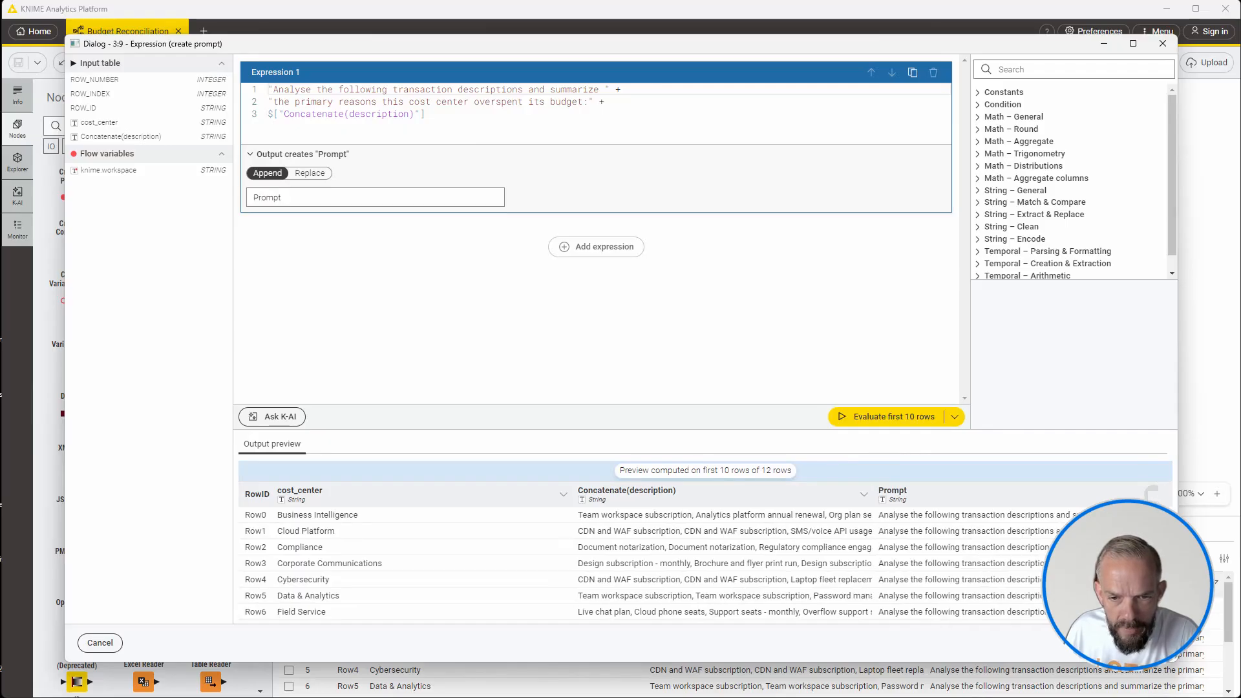
scroll(712, 556, right, 10)
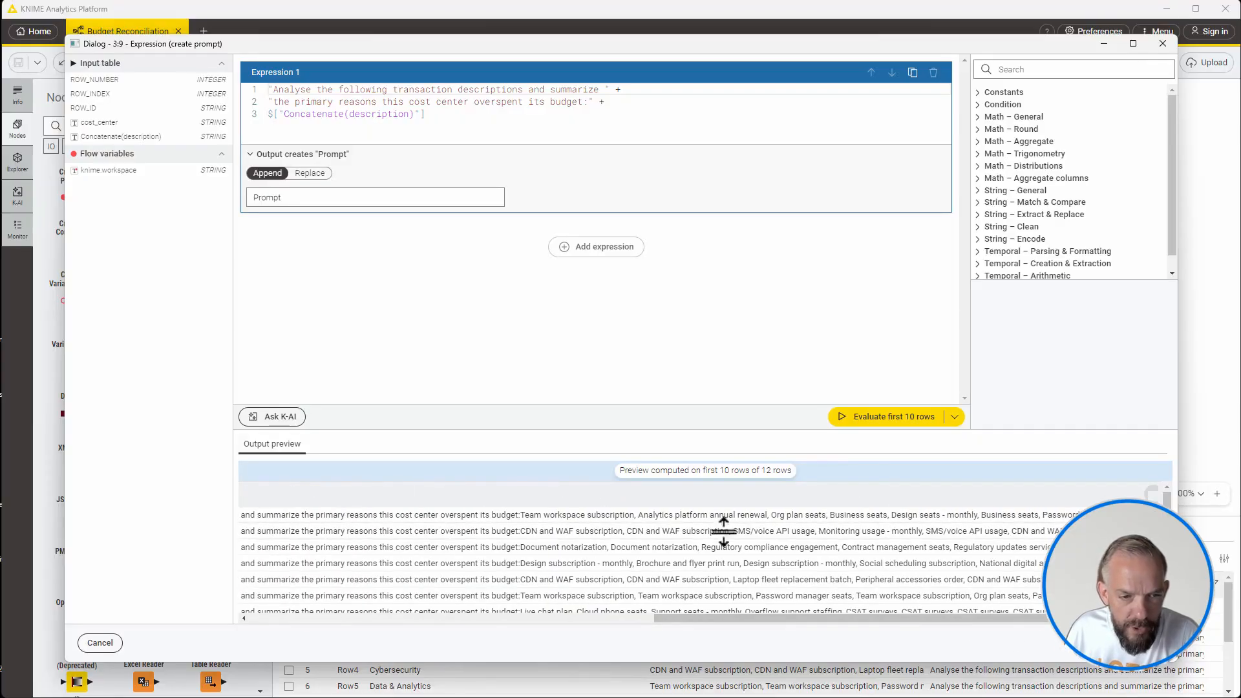
click(1150, 647)
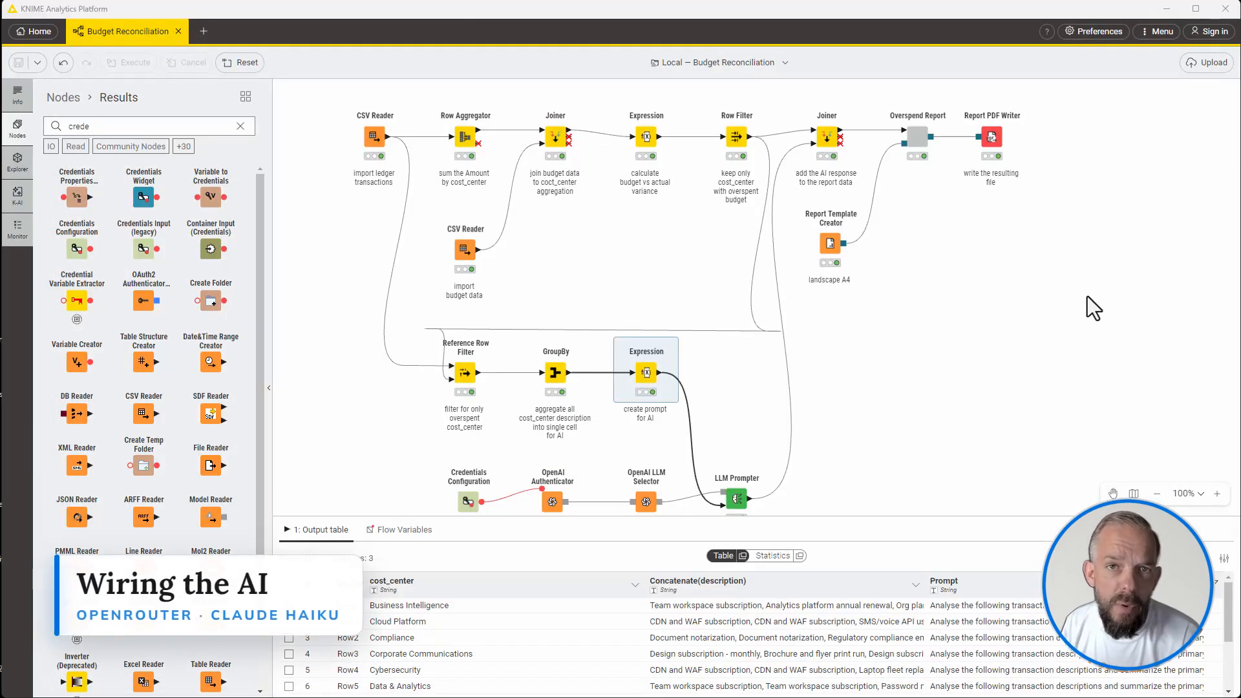
Inspect the Credentials Configuration node that supplies the credentials to the OpenAI Authenticator
scroll(1046, 314, down, 1)
scroll(1046, 315, down, 1)
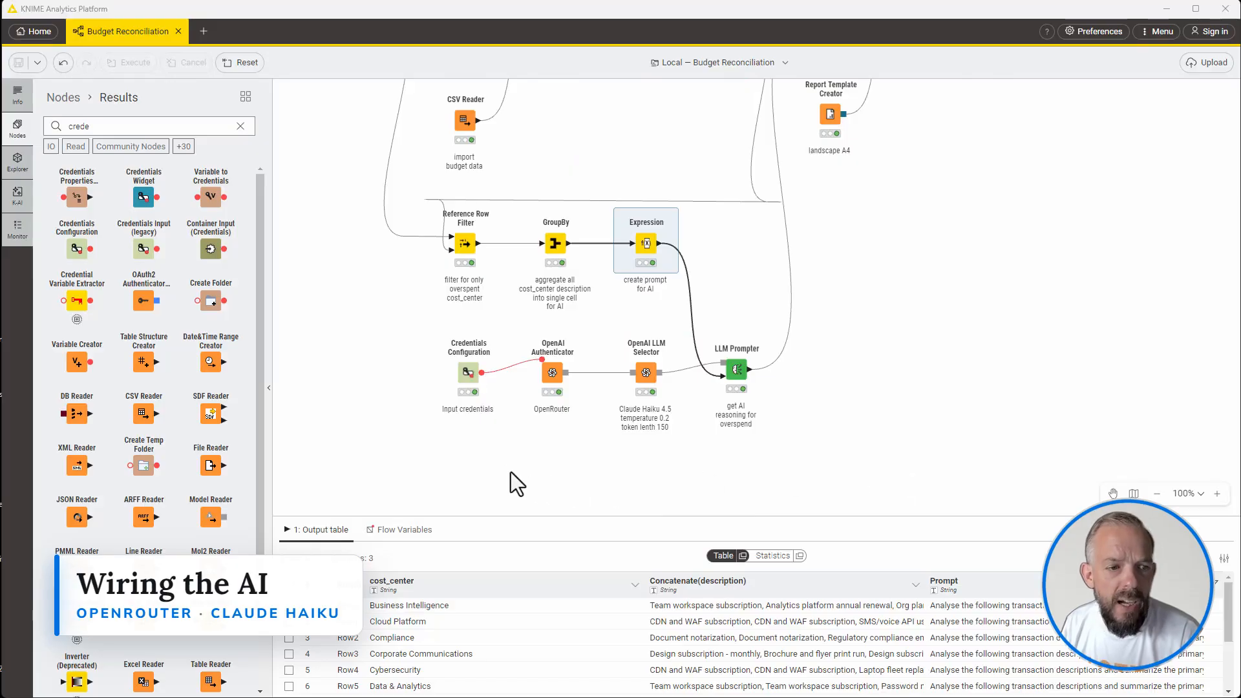
double_click(467, 373)
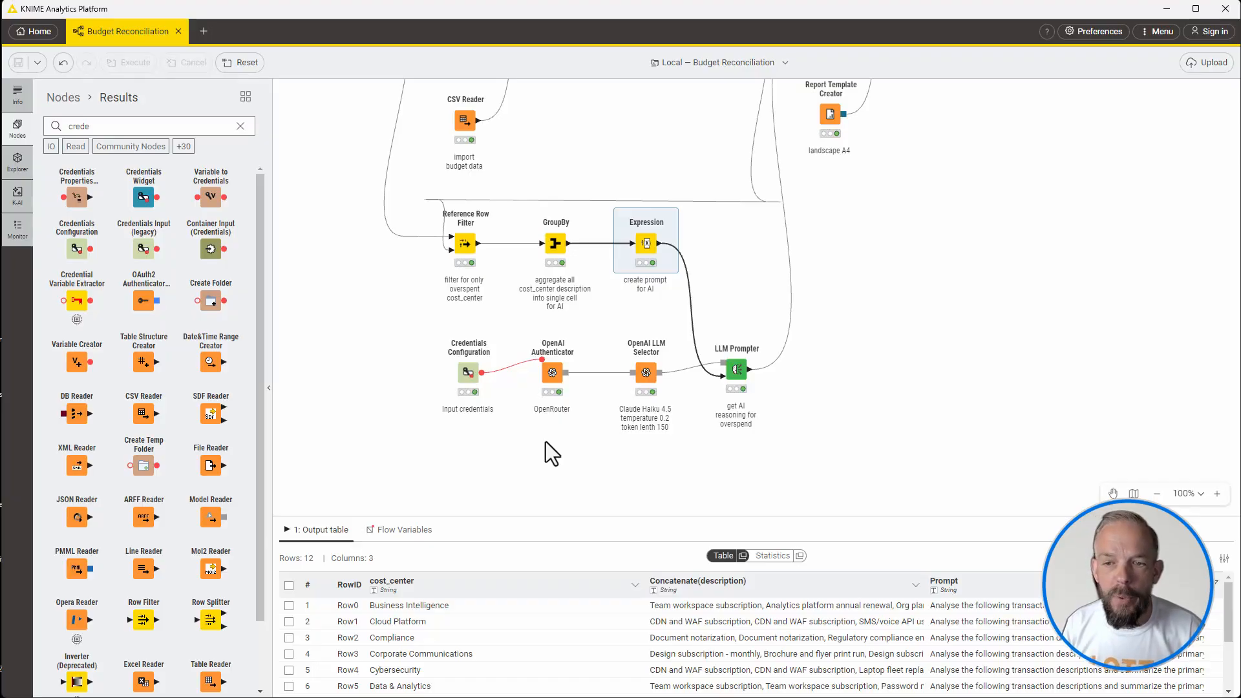
Review the OpenAI Authenticator's credentials selection and its advanced settings, including the OpenAI base URL
click(556, 378)
double_click(557, 380)
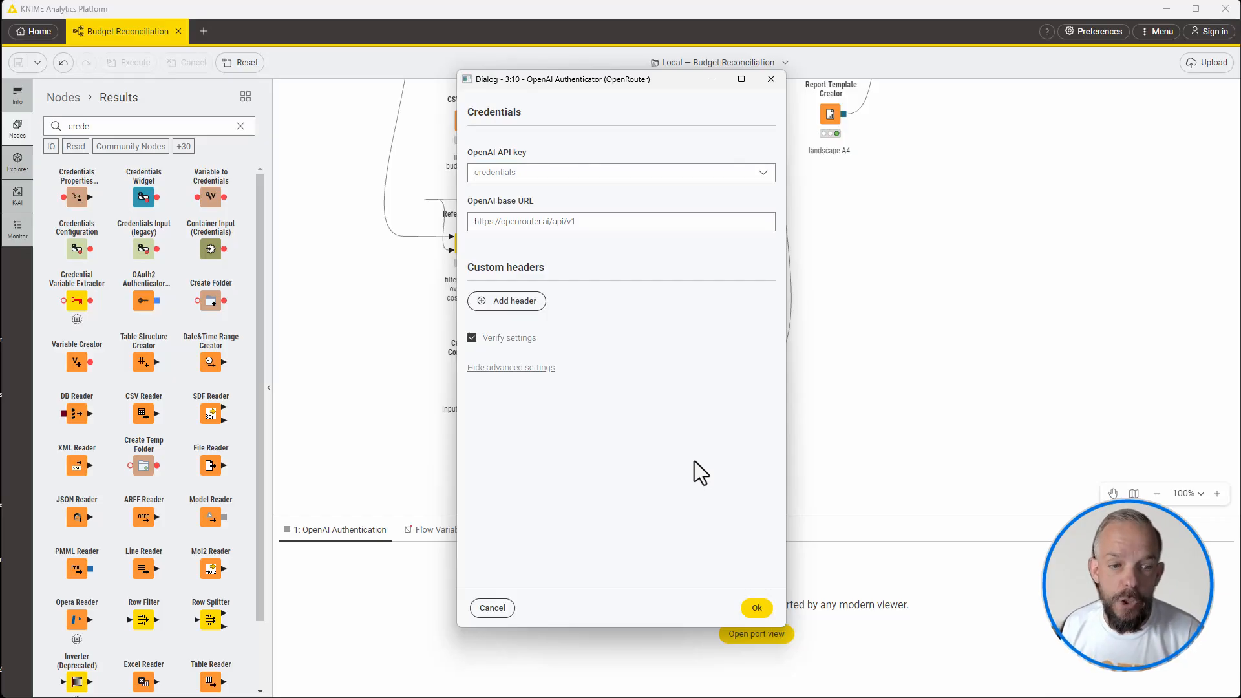
click(772, 81)
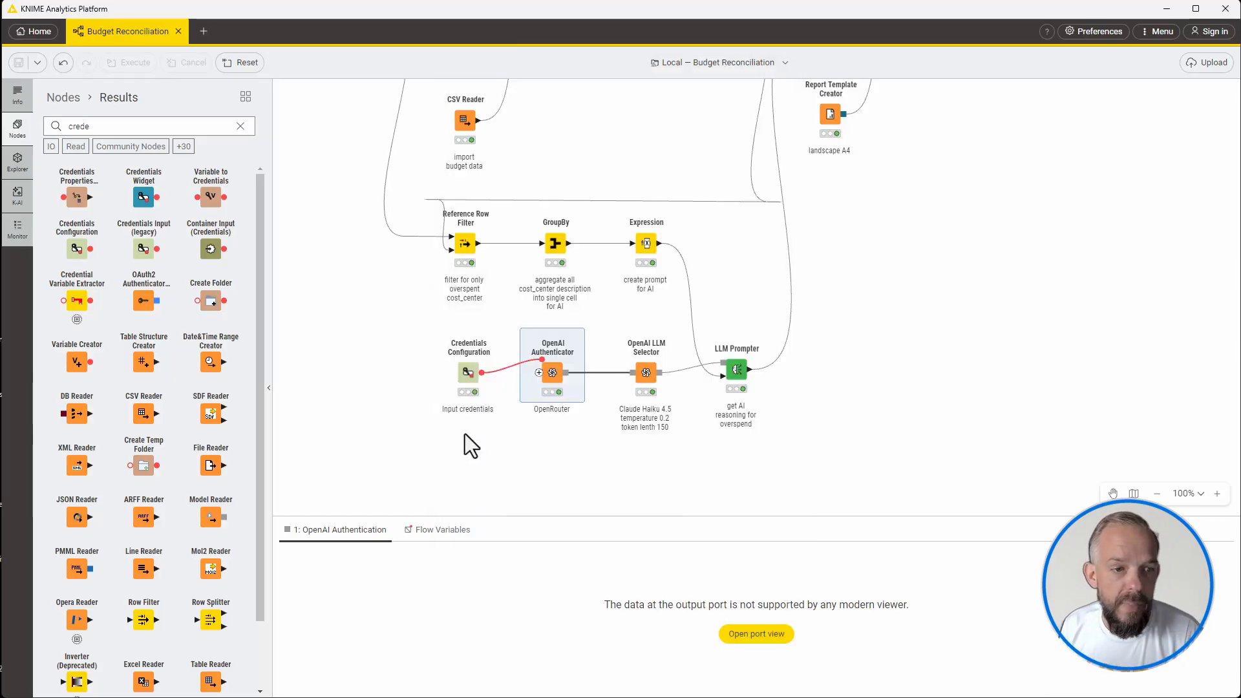
double_click(551, 375)
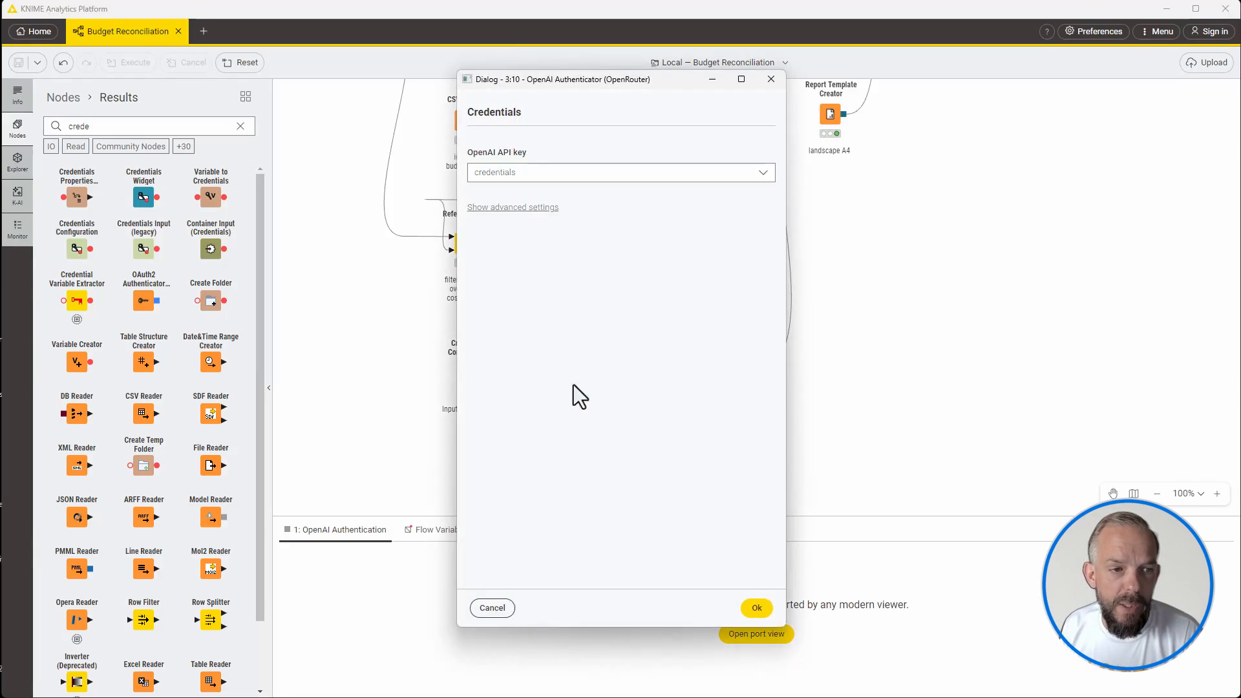
click(521, 207)
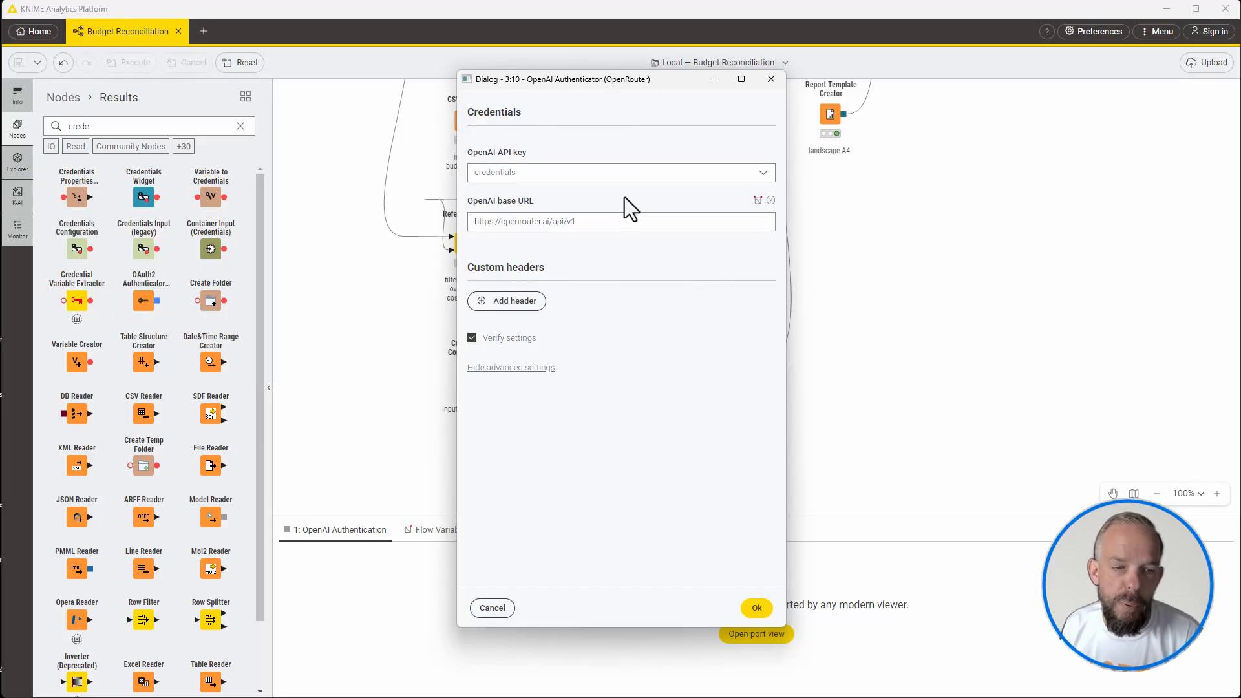
click(754, 607)
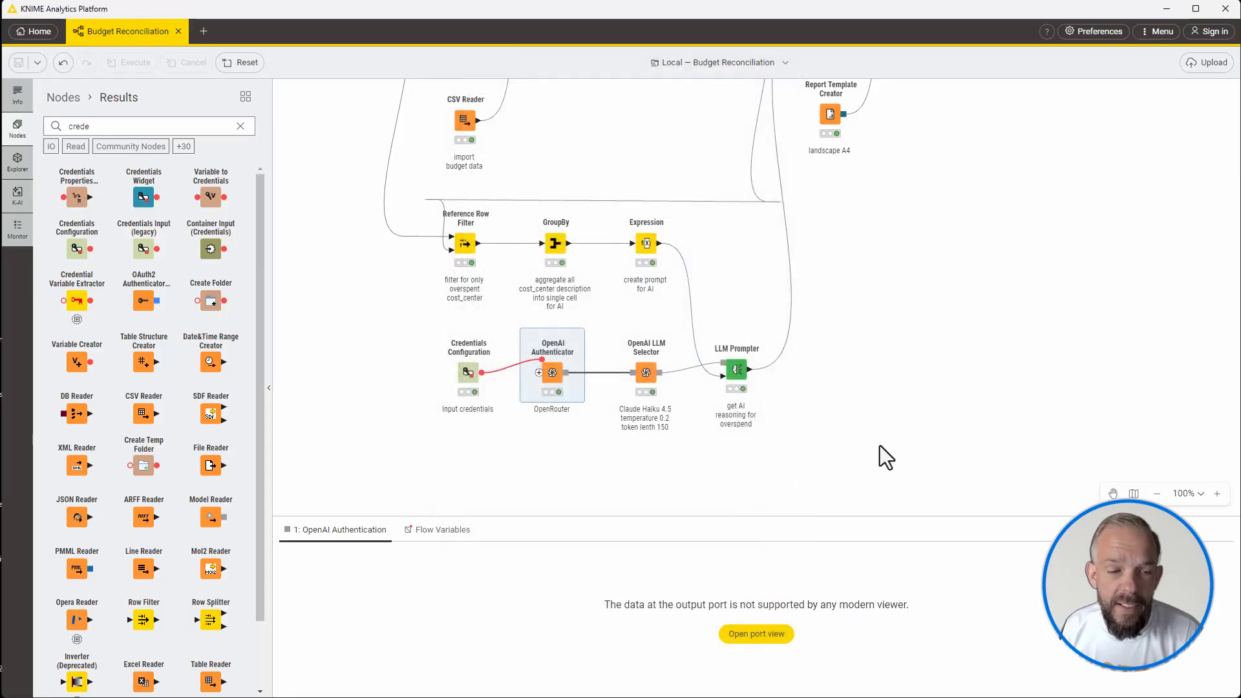
Check the OpenAI LLM Selector's model ID, maximum response length and temperature
double_click(645, 372)
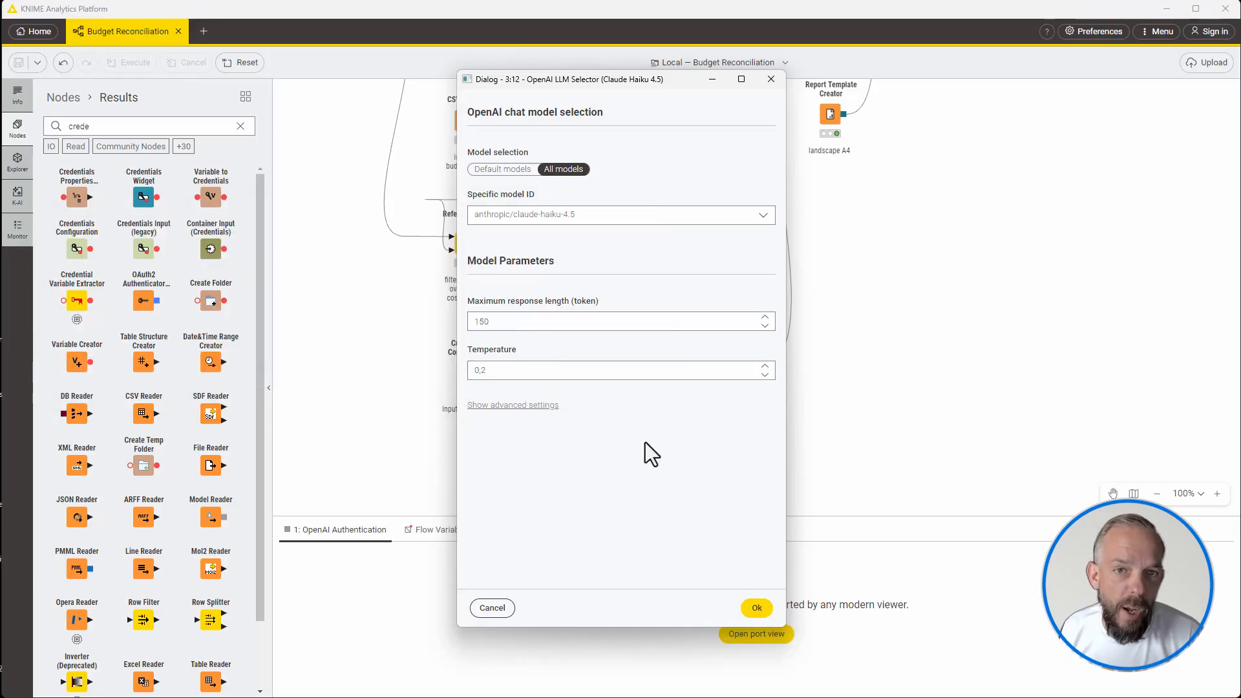
click(751, 610)
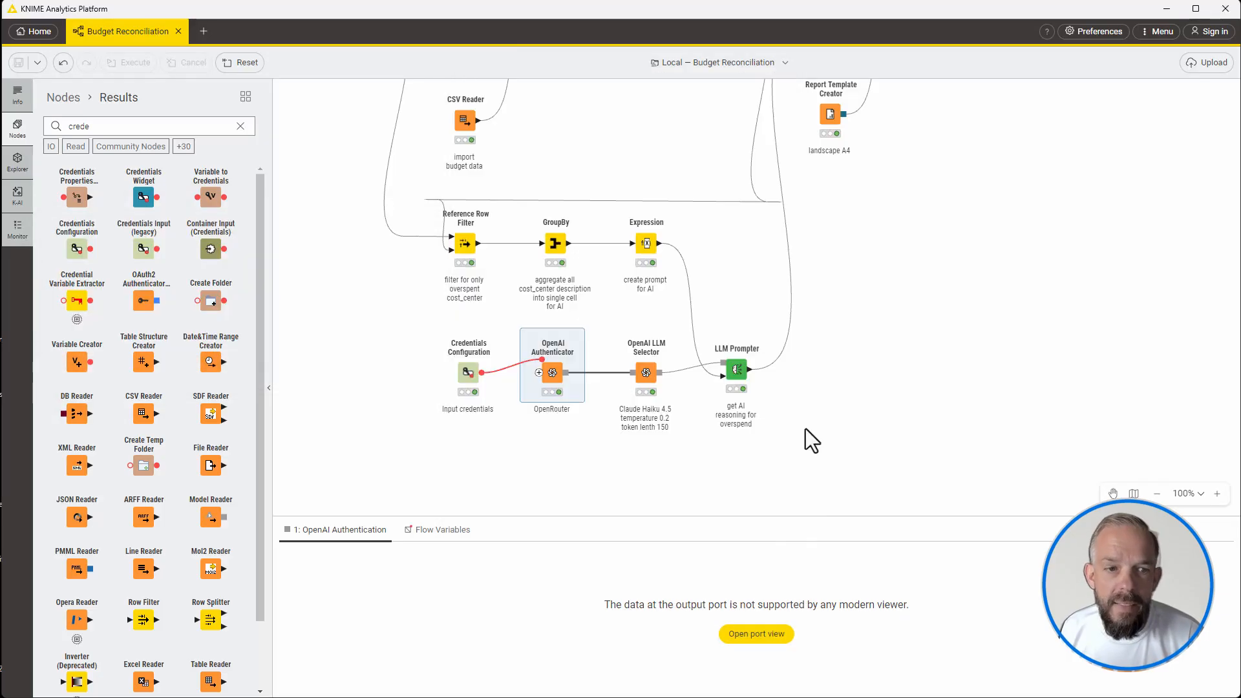
Review the LLM Prompter's full global system message, prompt column and response column, accept the settings and execute the node
double_click(735, 375)
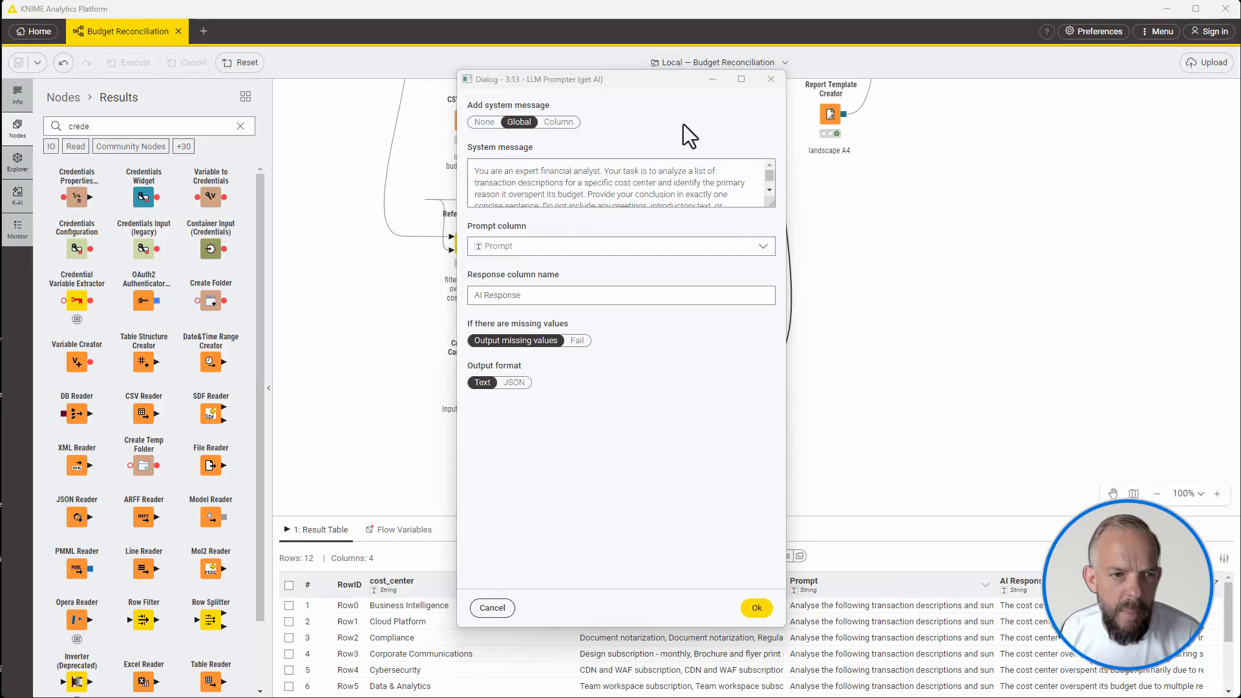
drag(684, 124, 550, 125)
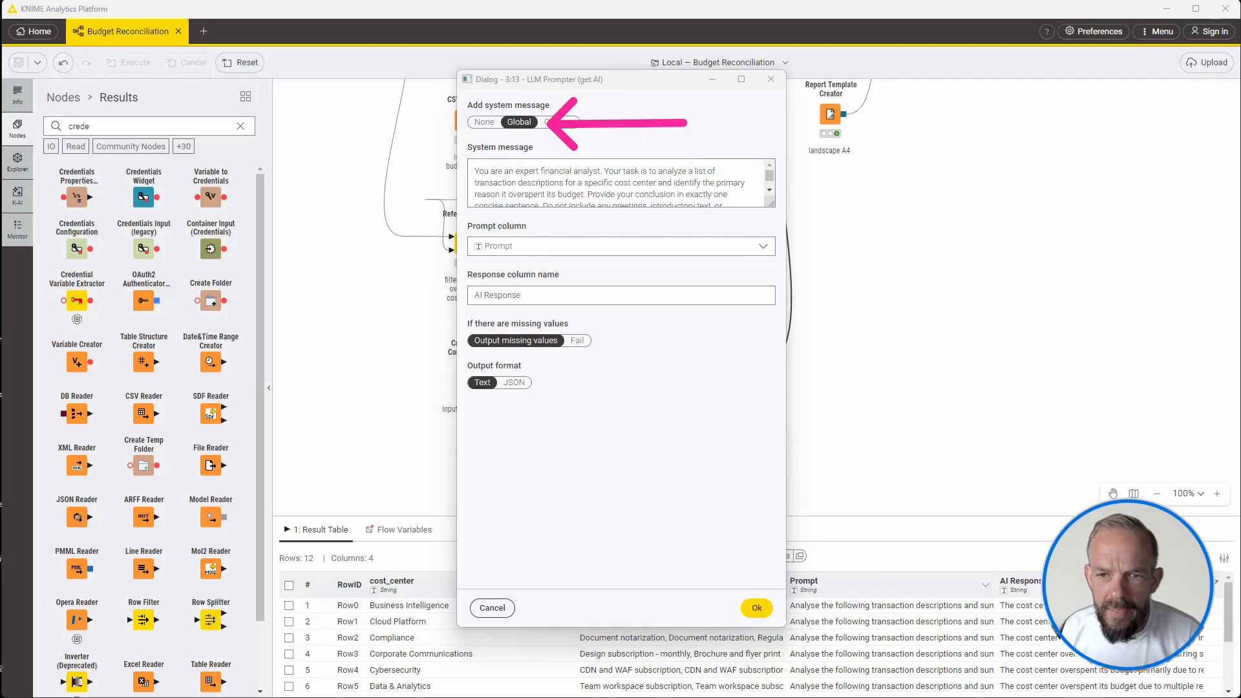
drag(771, 205, 764, 285)
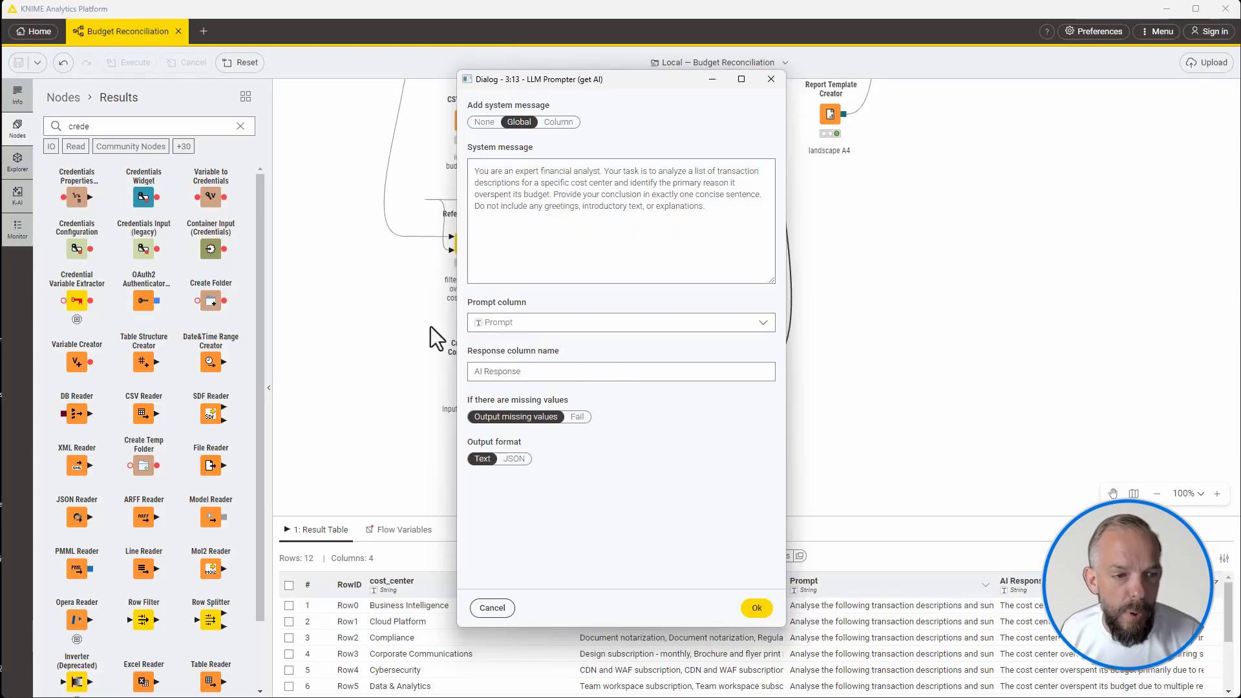
drag(596, 82, 909, 103)
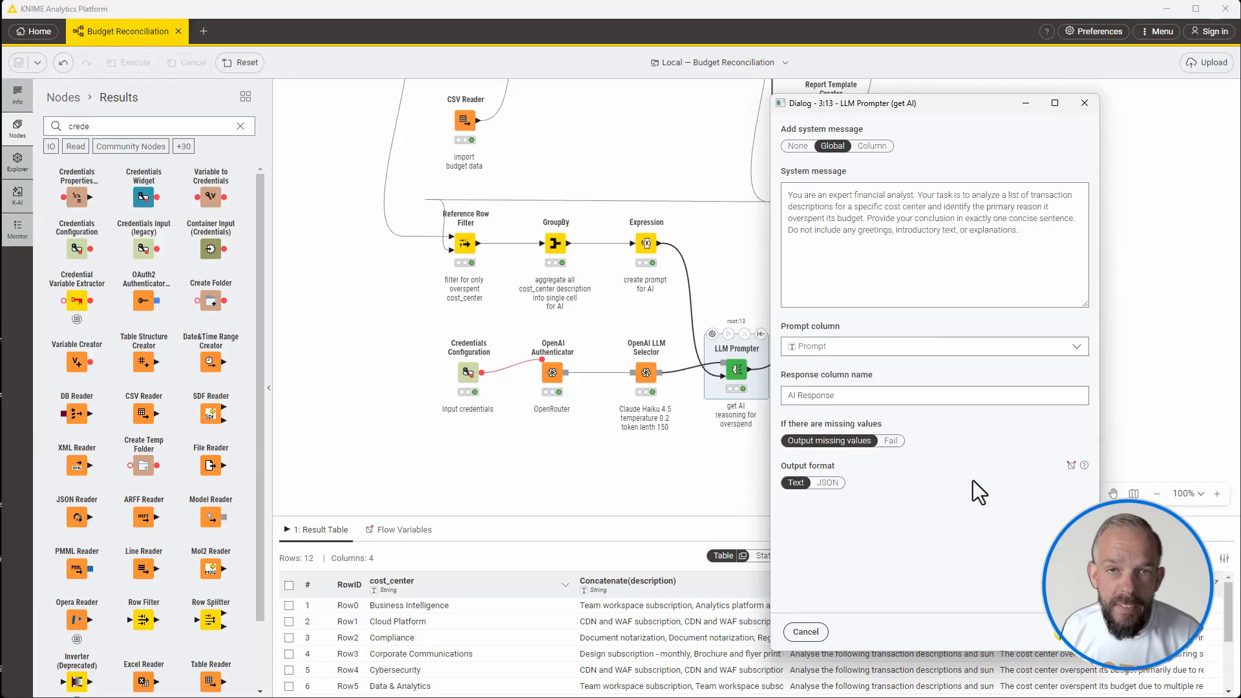
key(ctrl+Return)
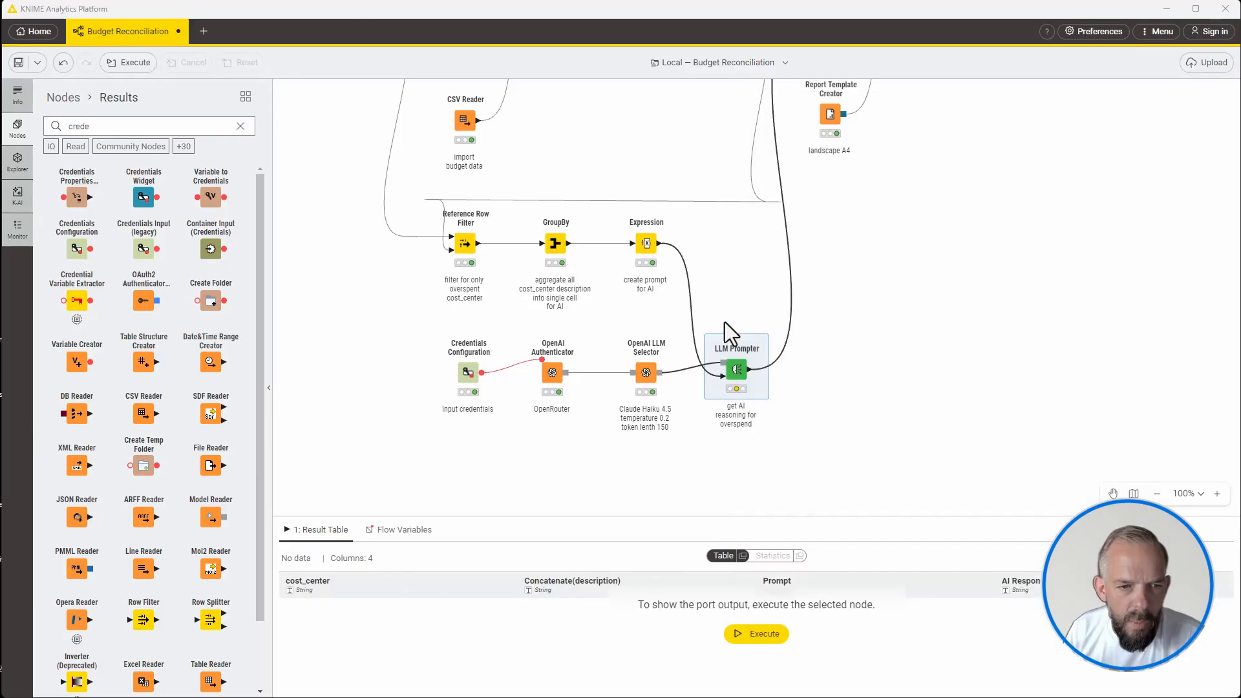
click(728, 335)
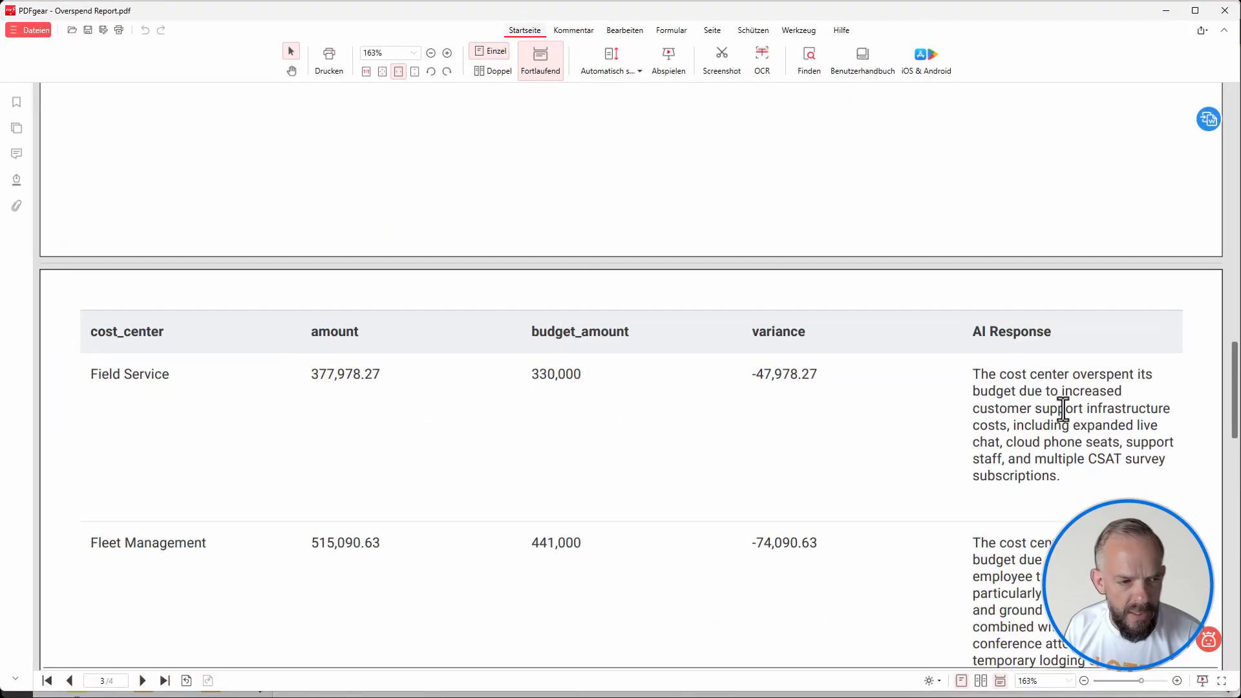
Read the AI Response explanations per cost center in the Overspend Report PDF in PDFgear, and return to the KNIME workflow
scroll(1068, 417, down, 3)
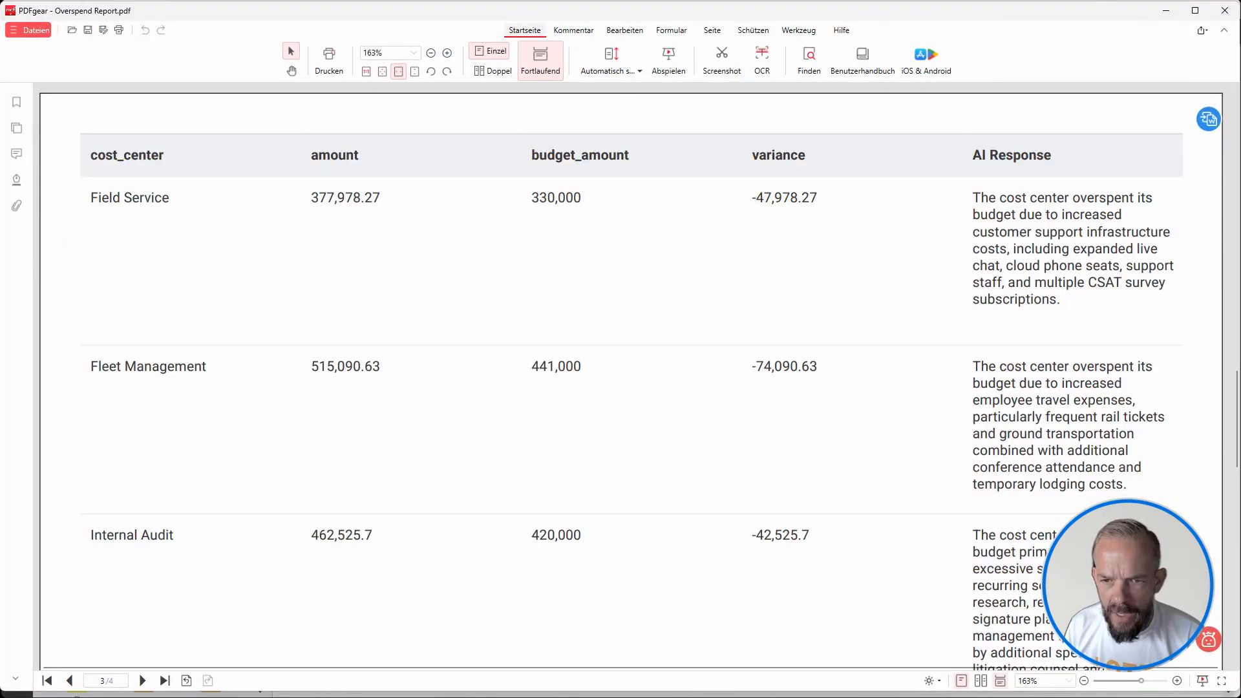
mouse_move(927, 341)
mouse_down()
mouse_move(1013, 420)
mouse_move(1196, 509)
mouse_up()
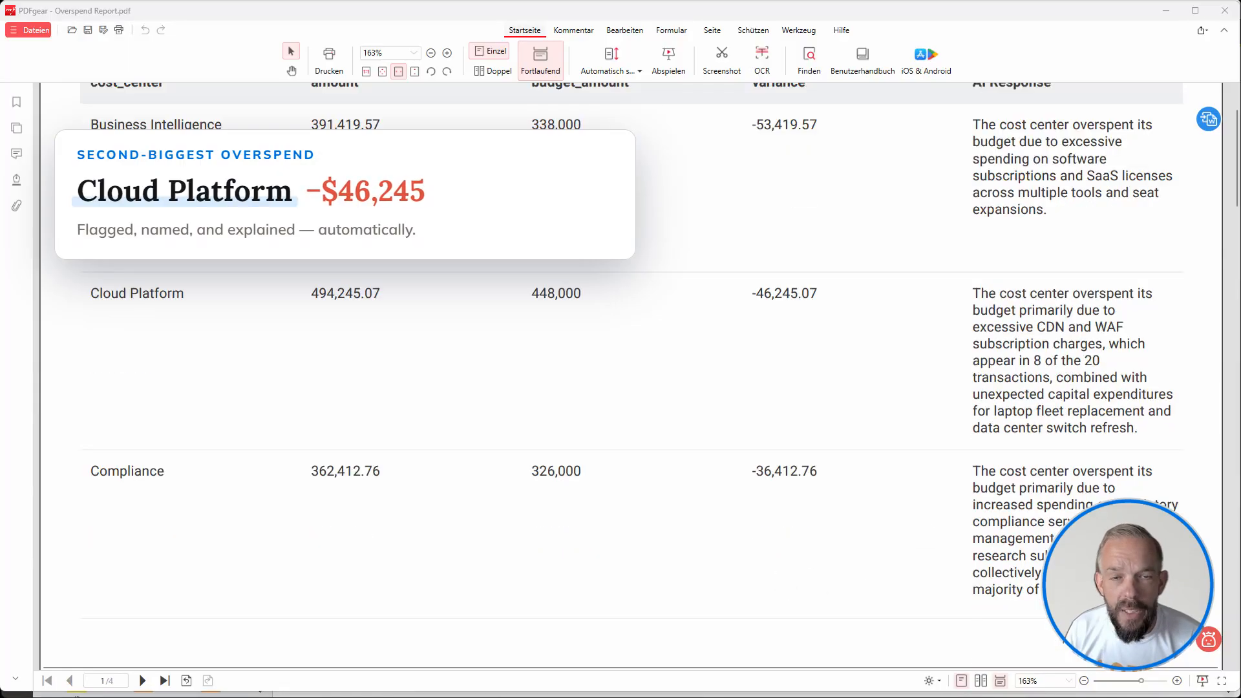
mouse_move(947, 266)
mouse_down()
mouse_move(1155, 438)
mouse_move(1189, 446)
mouse_up()
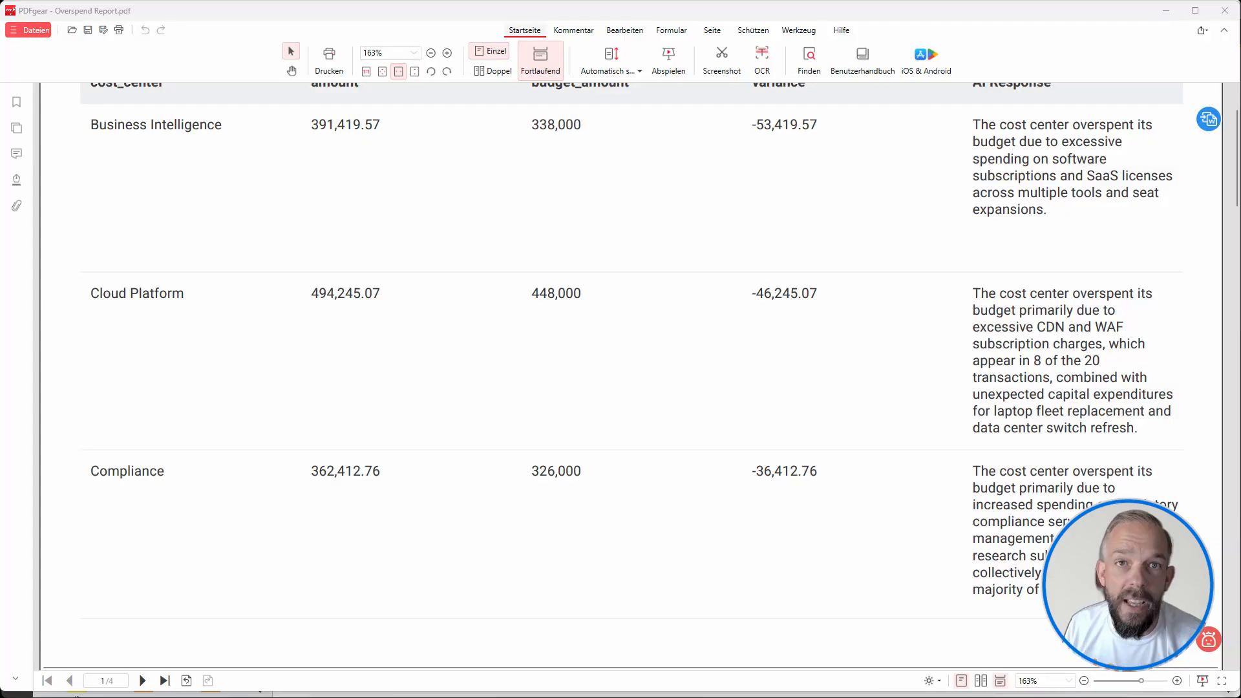
click(1166, 11)
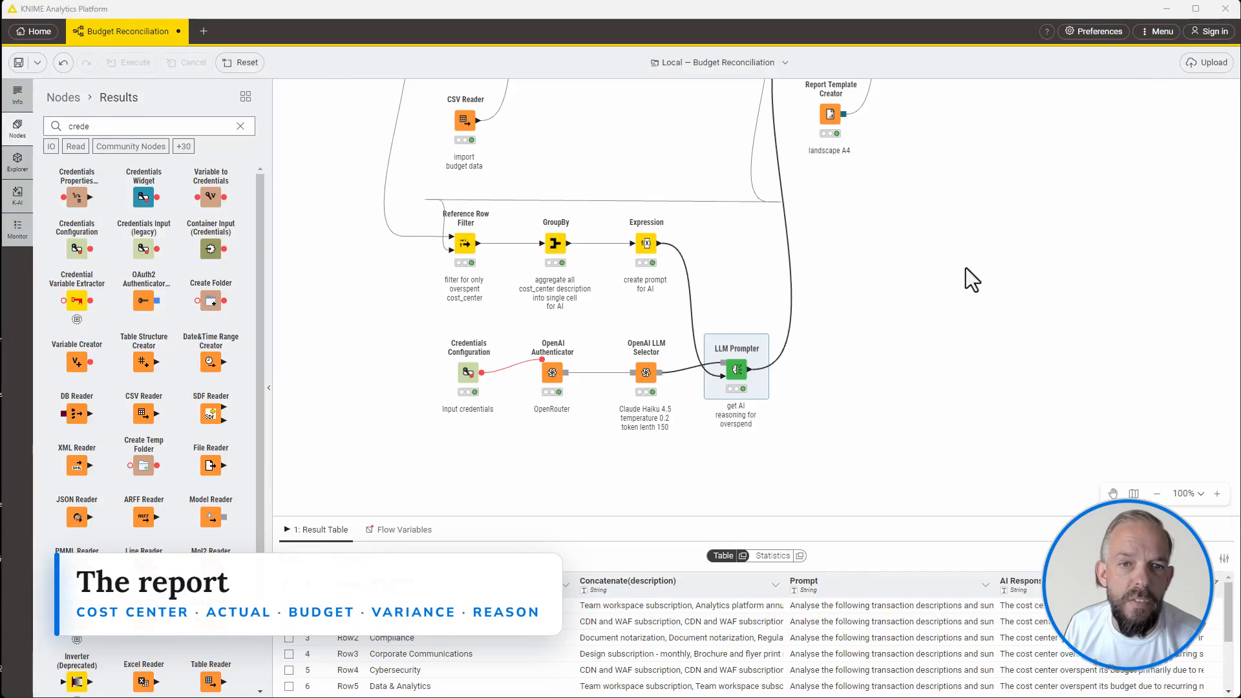
Check the cost_center matching criterion in the Joiner that adds the AI response to the report data, and execute that node
scroll(984, 296, up, 4)
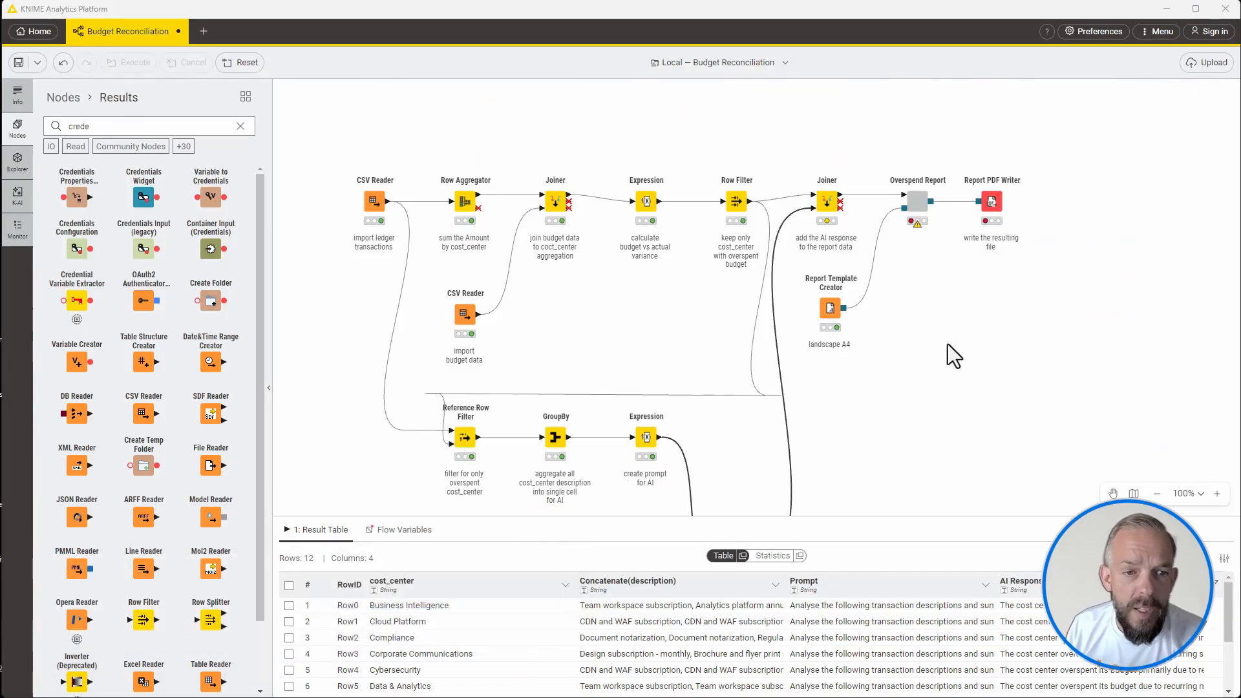
scroll(948, 344, down, 2)
mouse_move(735, 499)
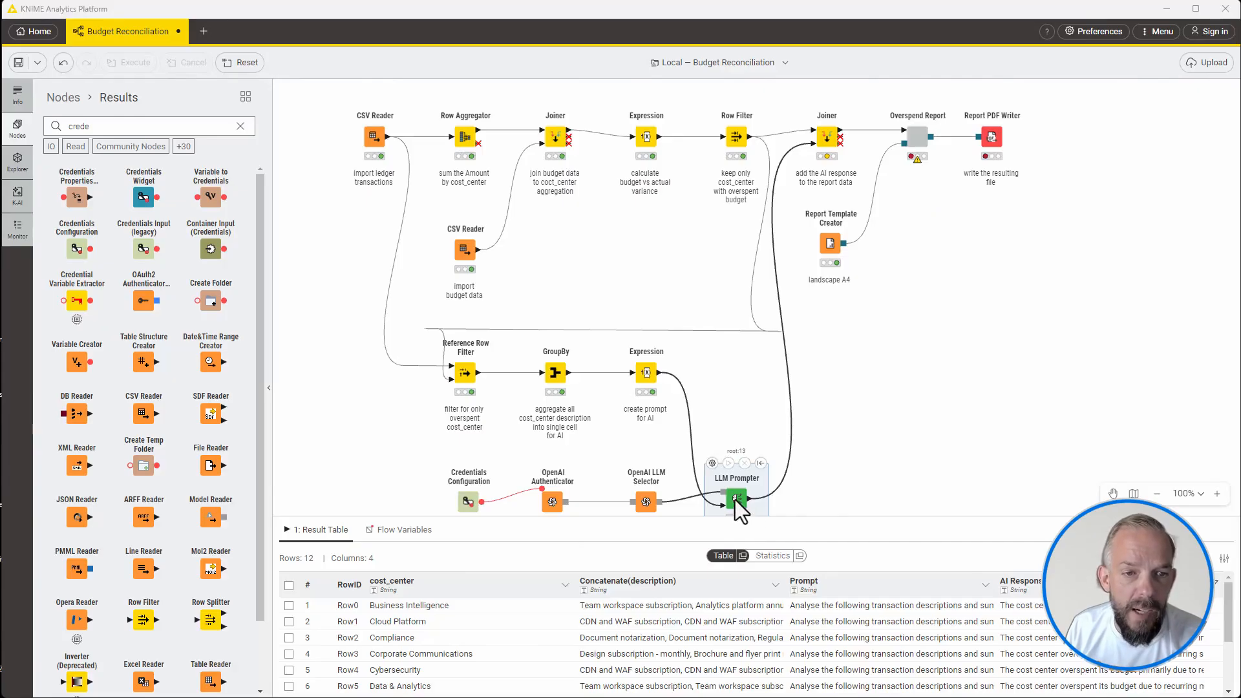
click(828, 138)
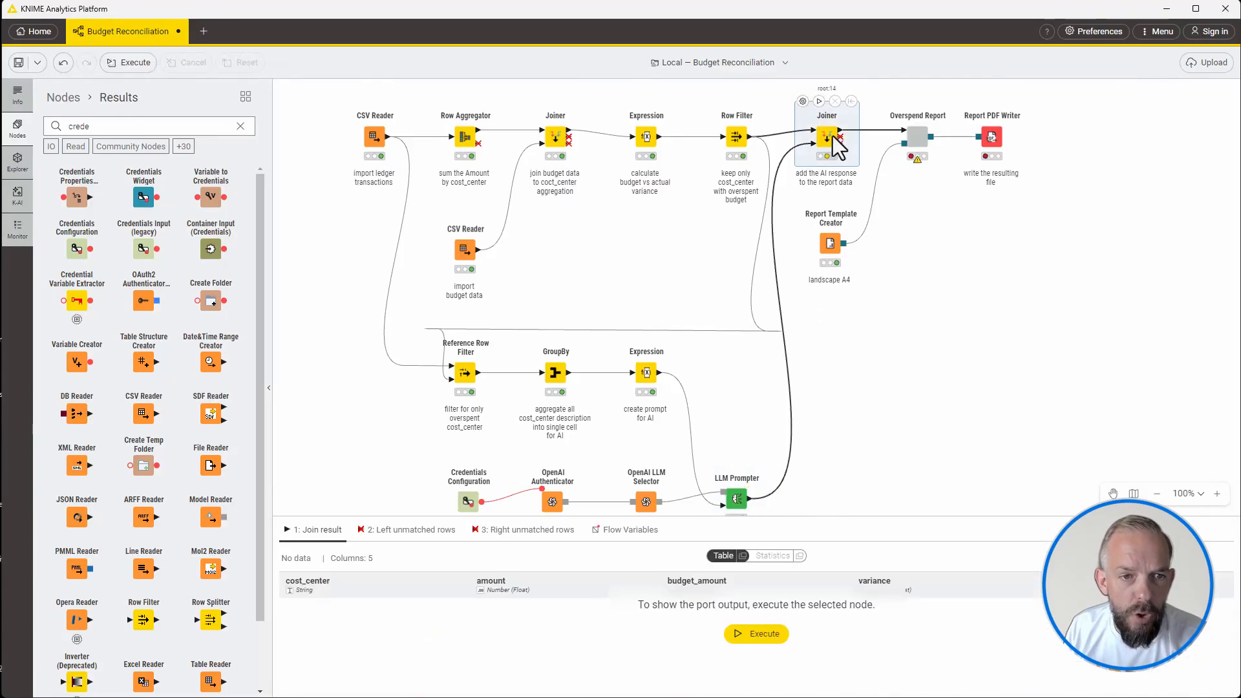
double_click(810, 109)
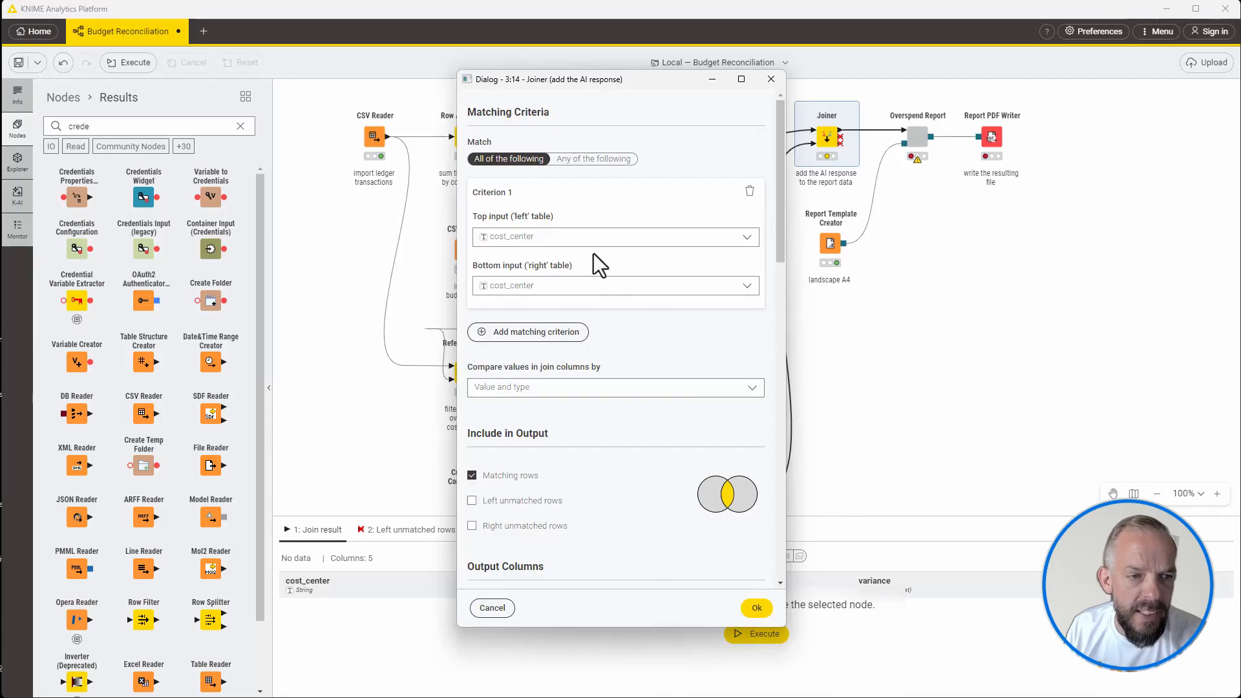
click(772, 80)
click(819, 101)
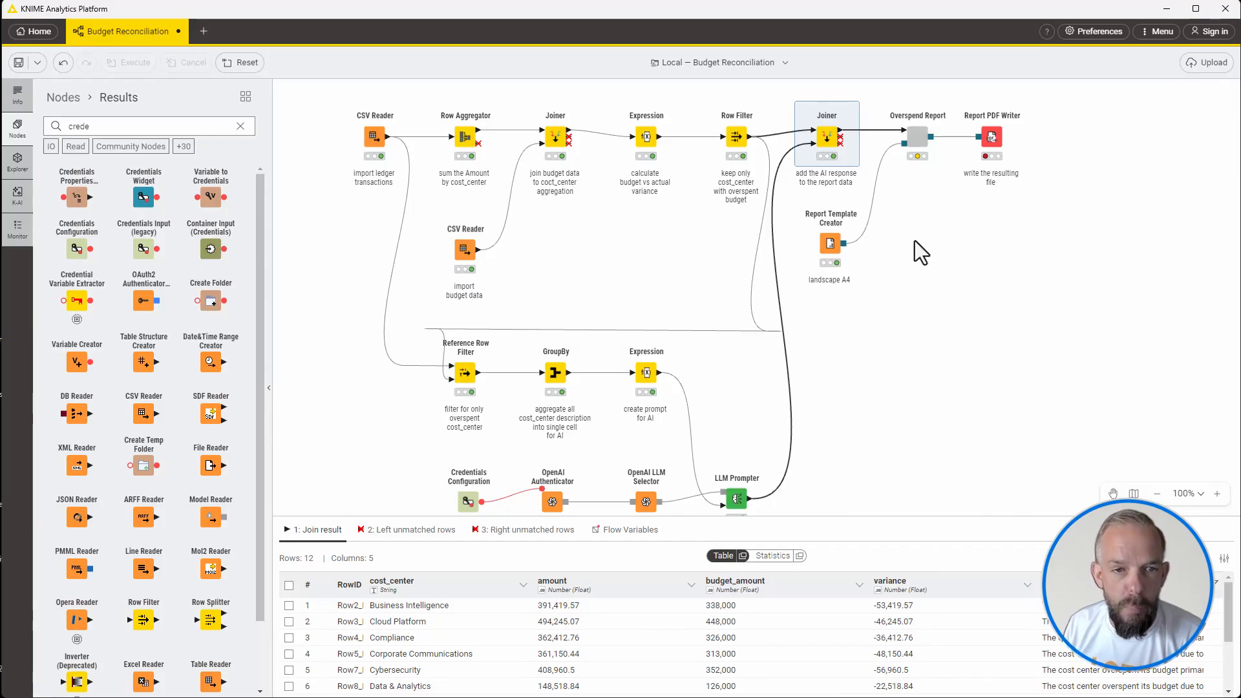
Open the Overspend Report component and review the String Format Manager's included columns, character limits and line-wrapping settings
right_click(918, 133)
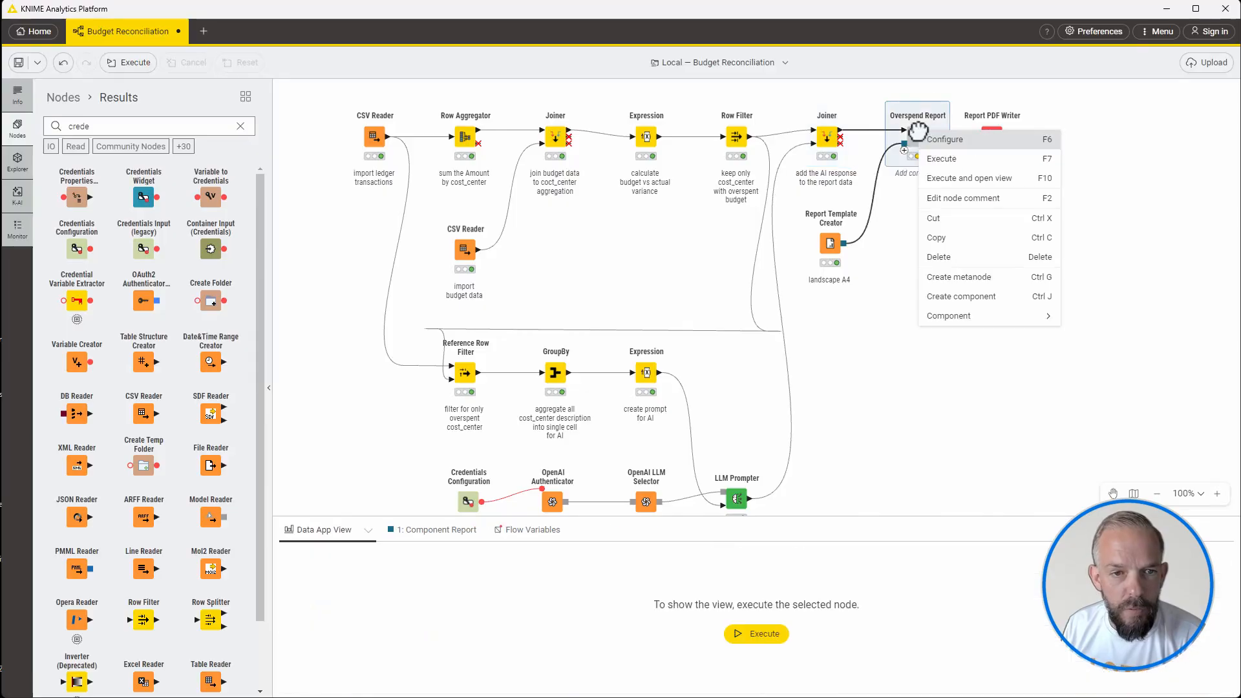
mouse_move(992, 317)
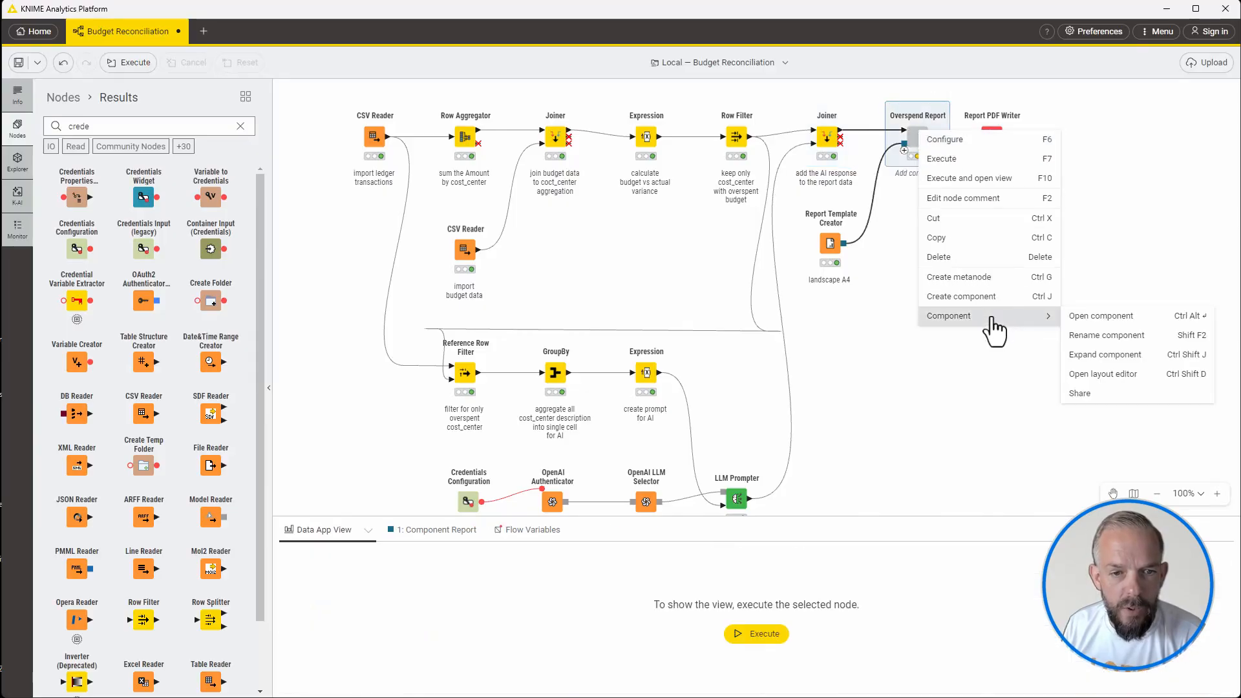
click(1072, 317)
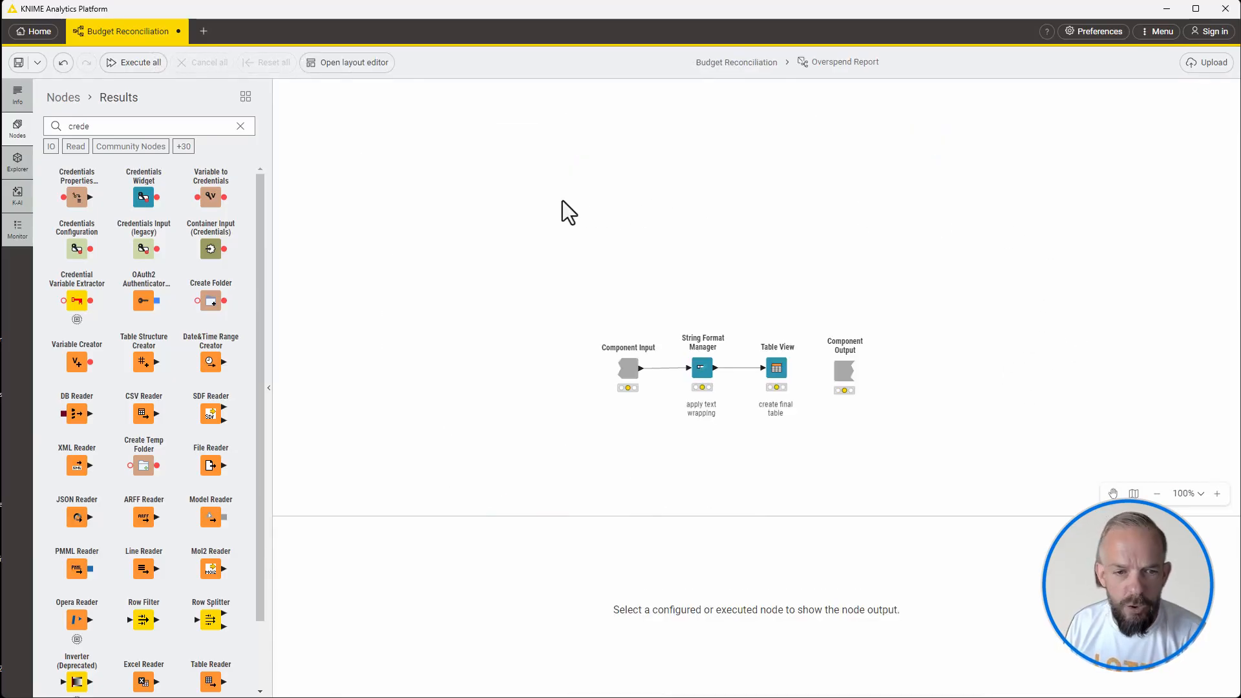
scroll(562, 201, down, 1)
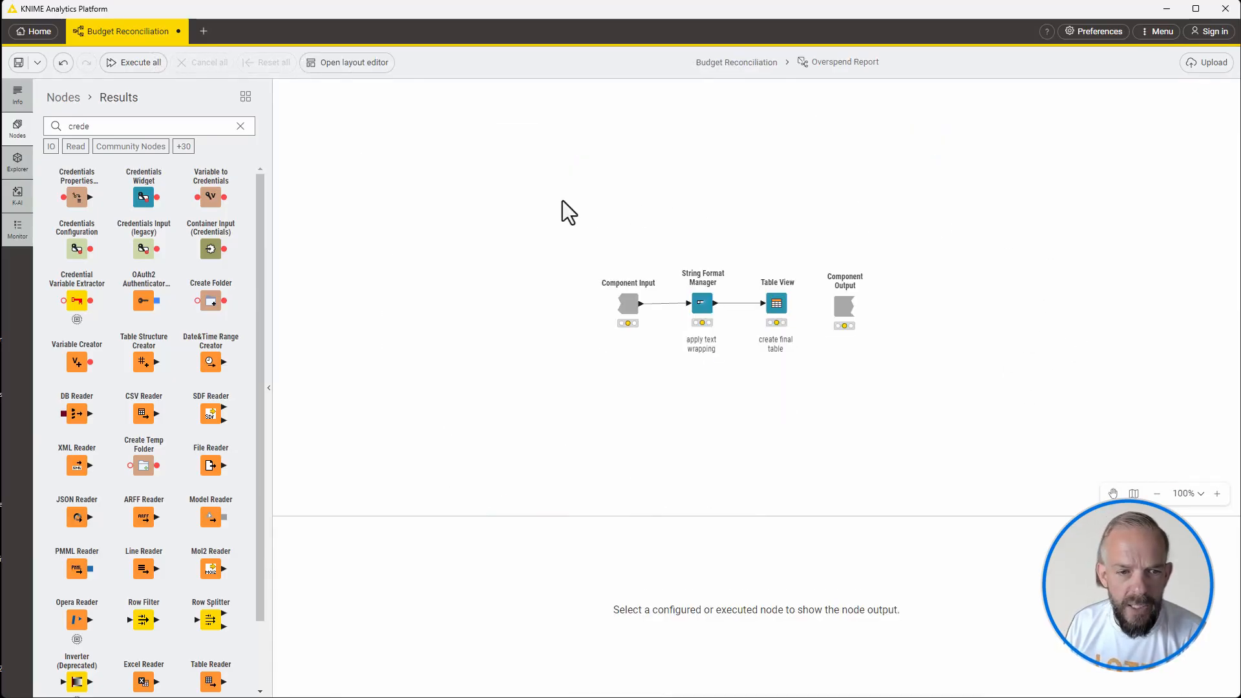
click(702, 310)
click(678, 259)
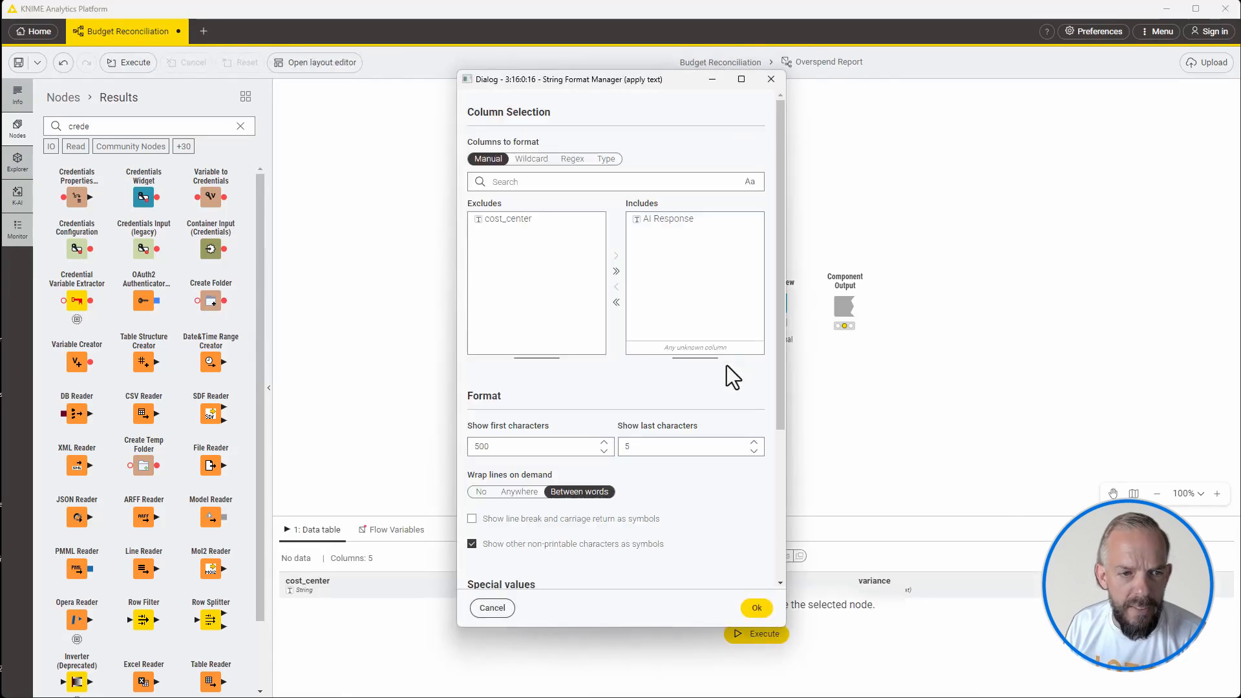
scroll(700, 388, down, 2)
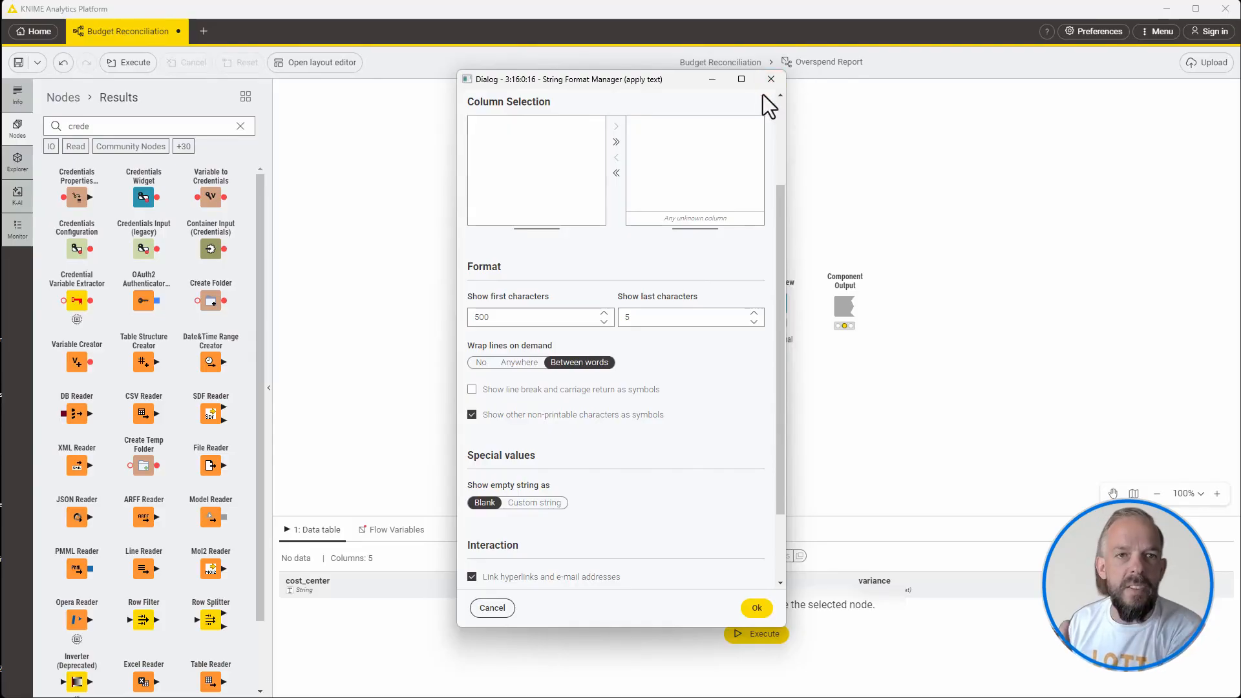
click(771, 79)
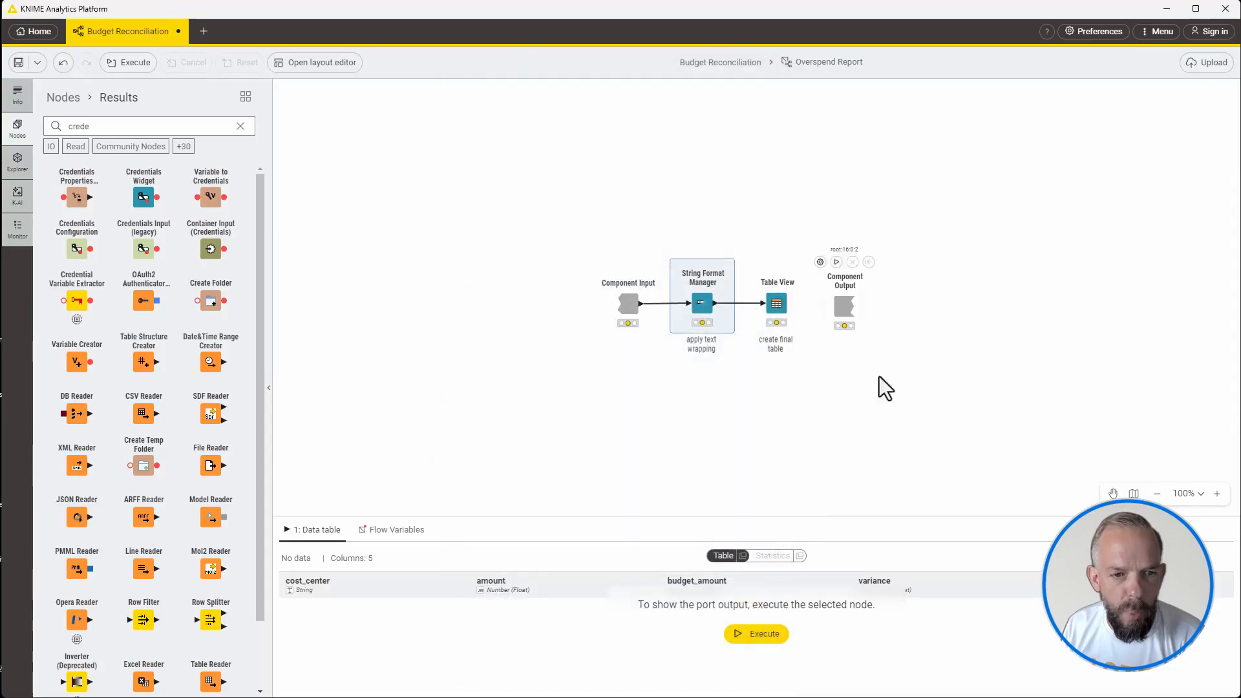
Check the Table View placement and the reporting option in the component's layout editor, and return to the Budget Reconciliation workflow
click(774, 315)
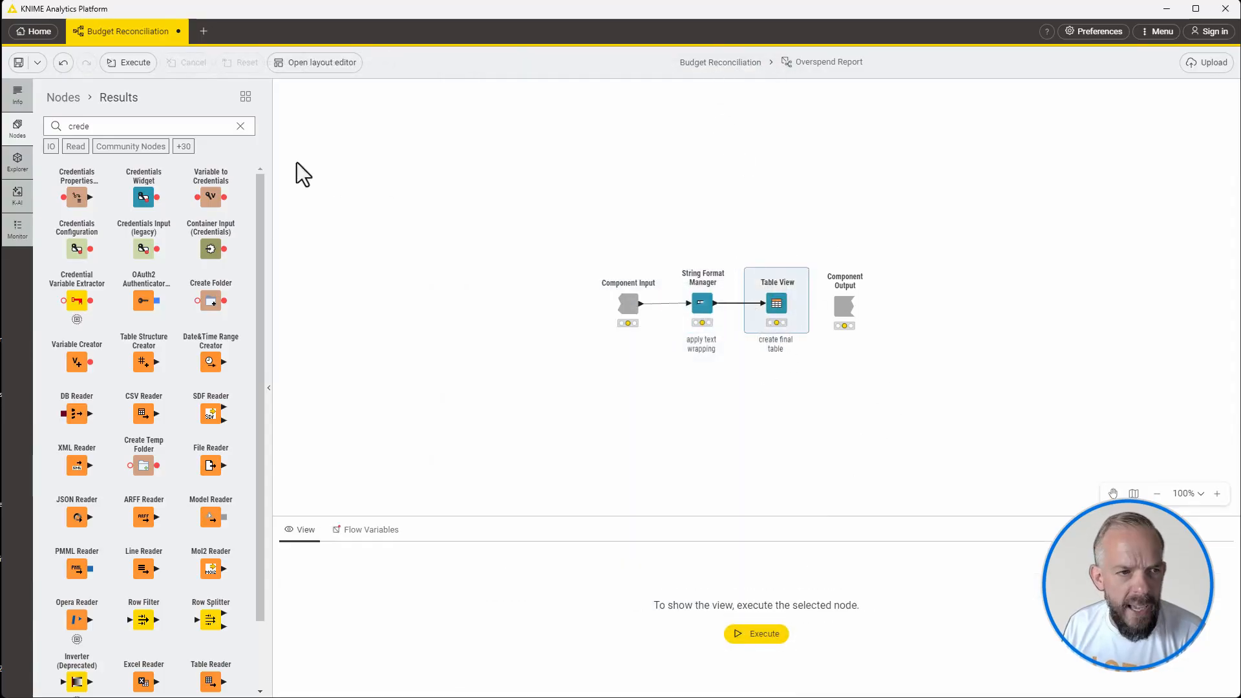
click(315, 63)
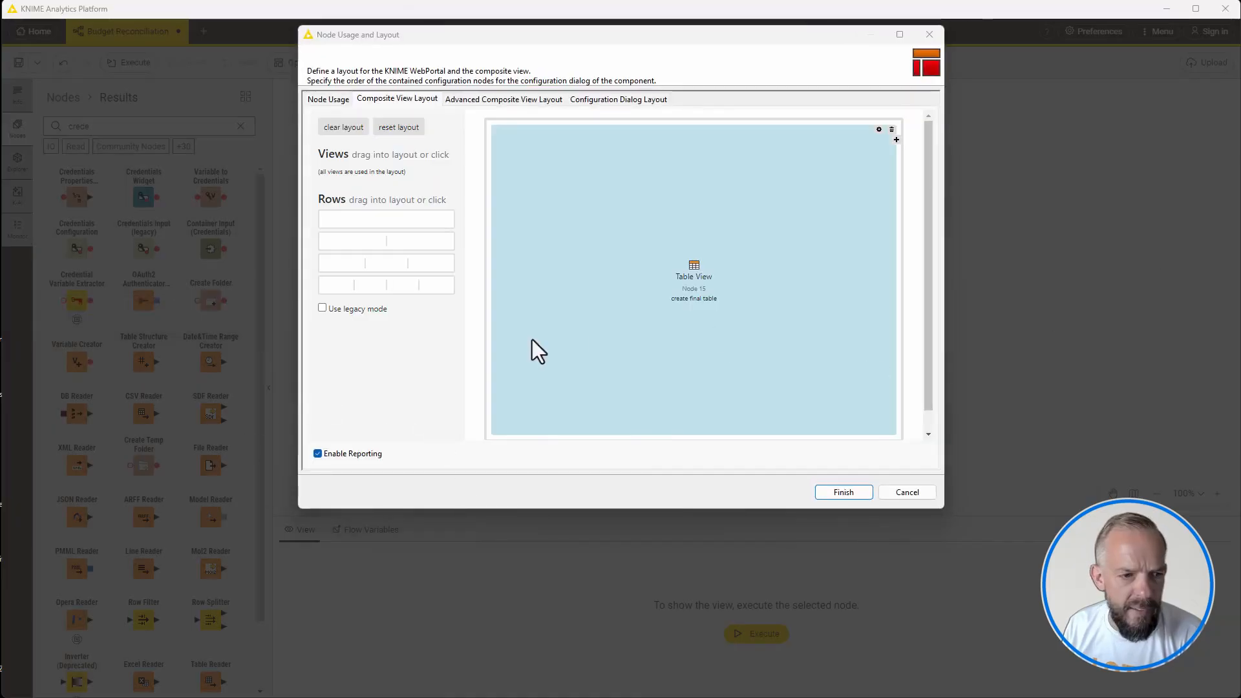
drag(429, 356, 368, 433)
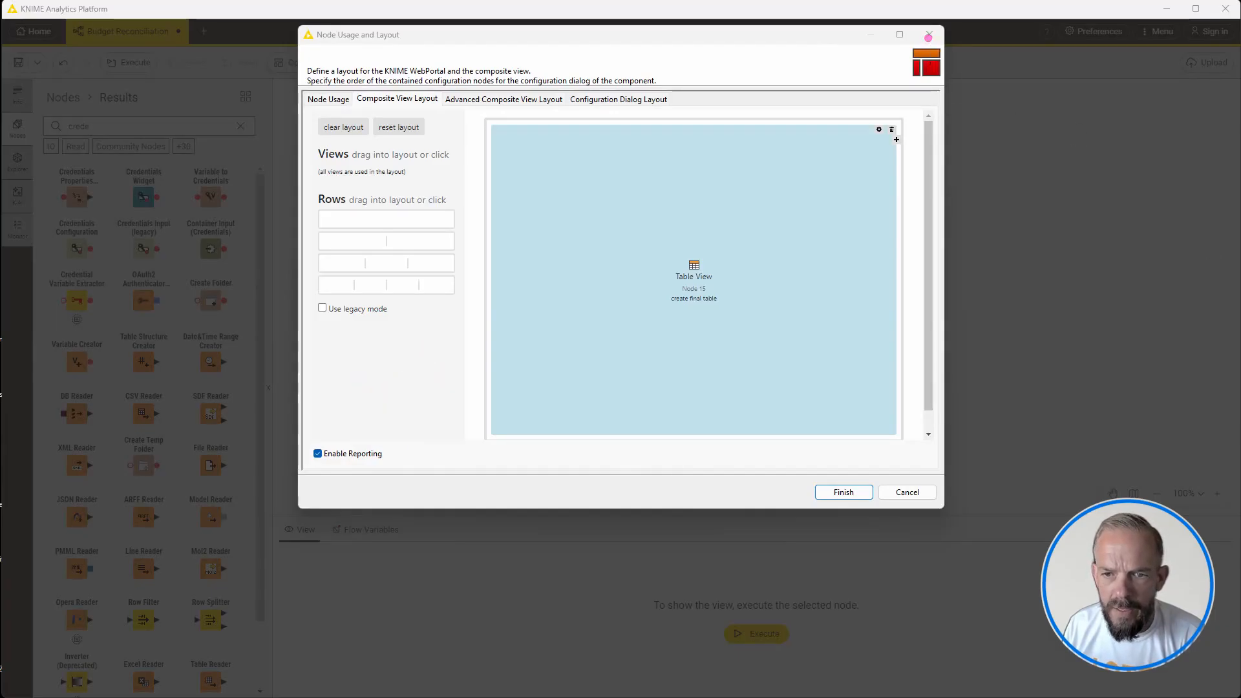
click(929, 35)
click(722, 62)
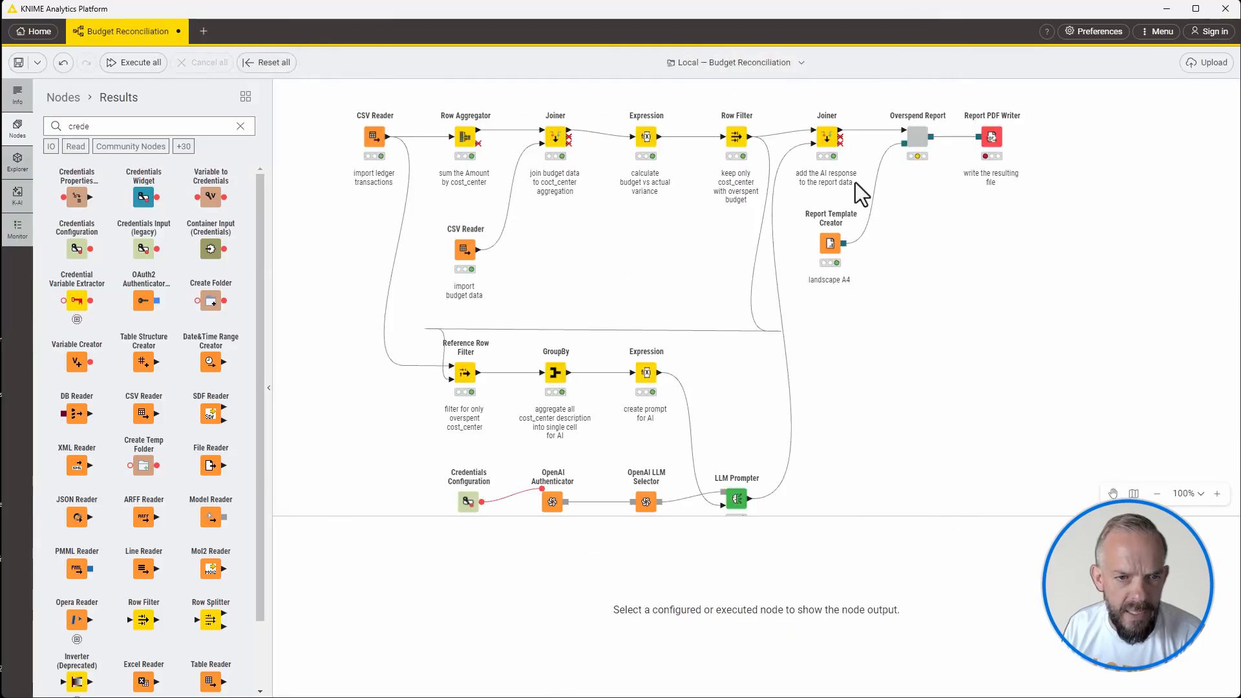